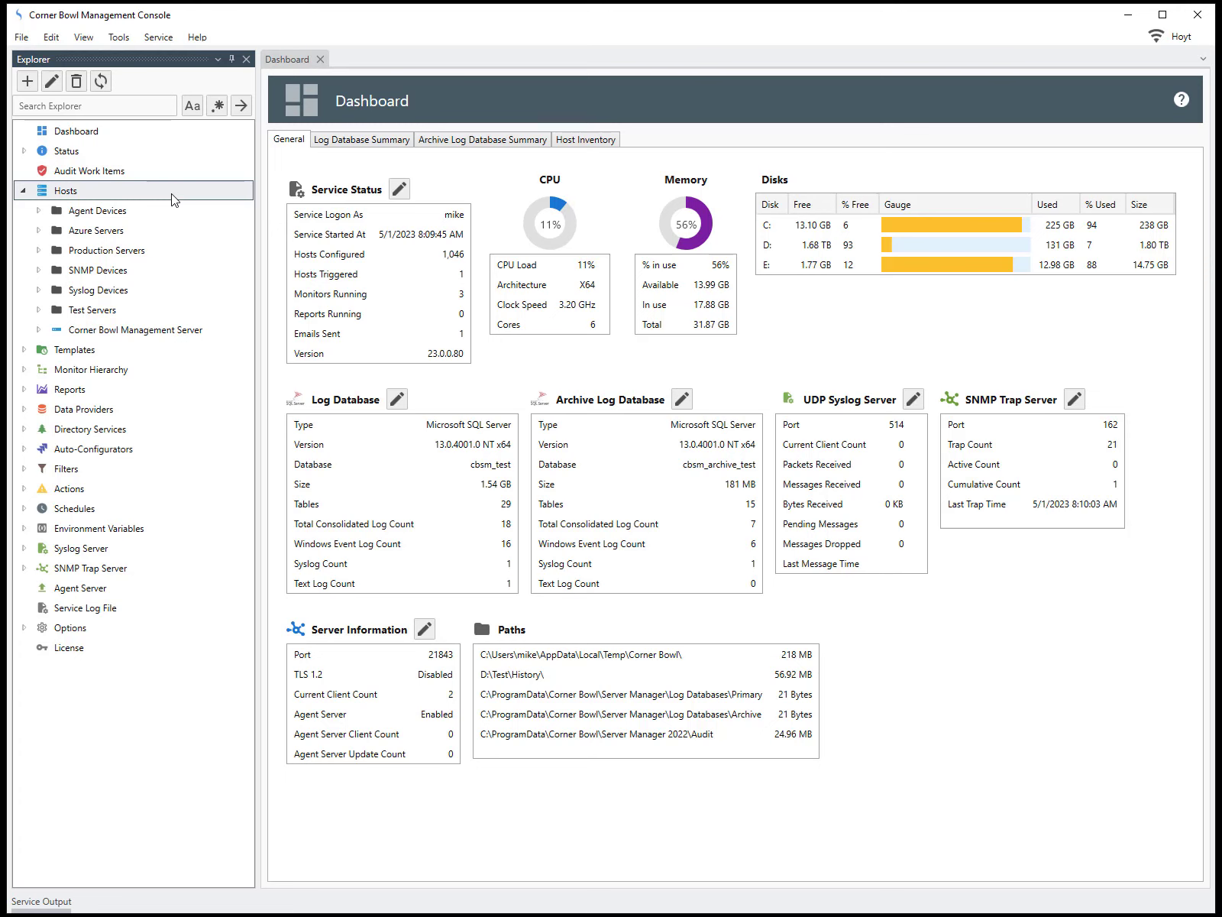
- Create a new host group named Keyboard Hosts under Hosts
right_click(174, 200)
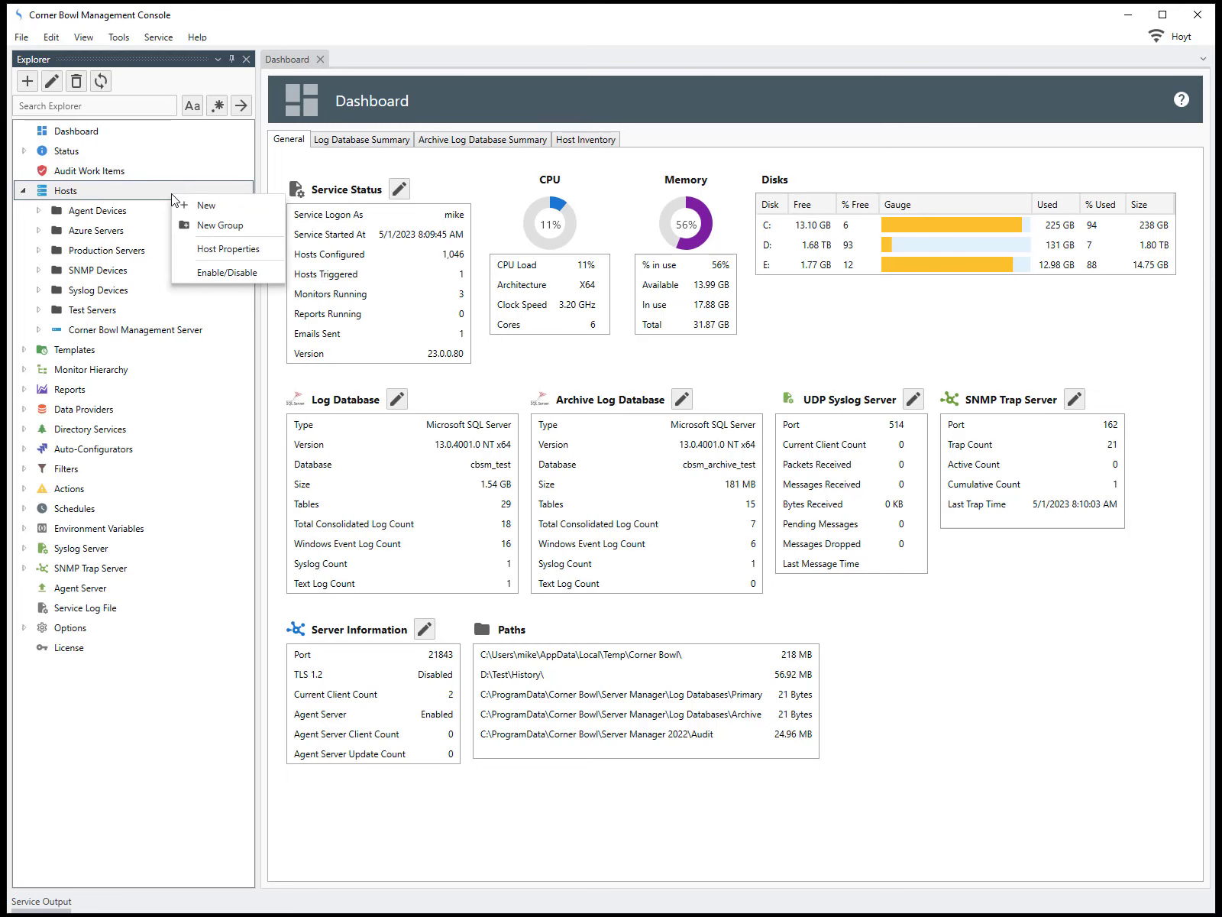
click(208, 225)
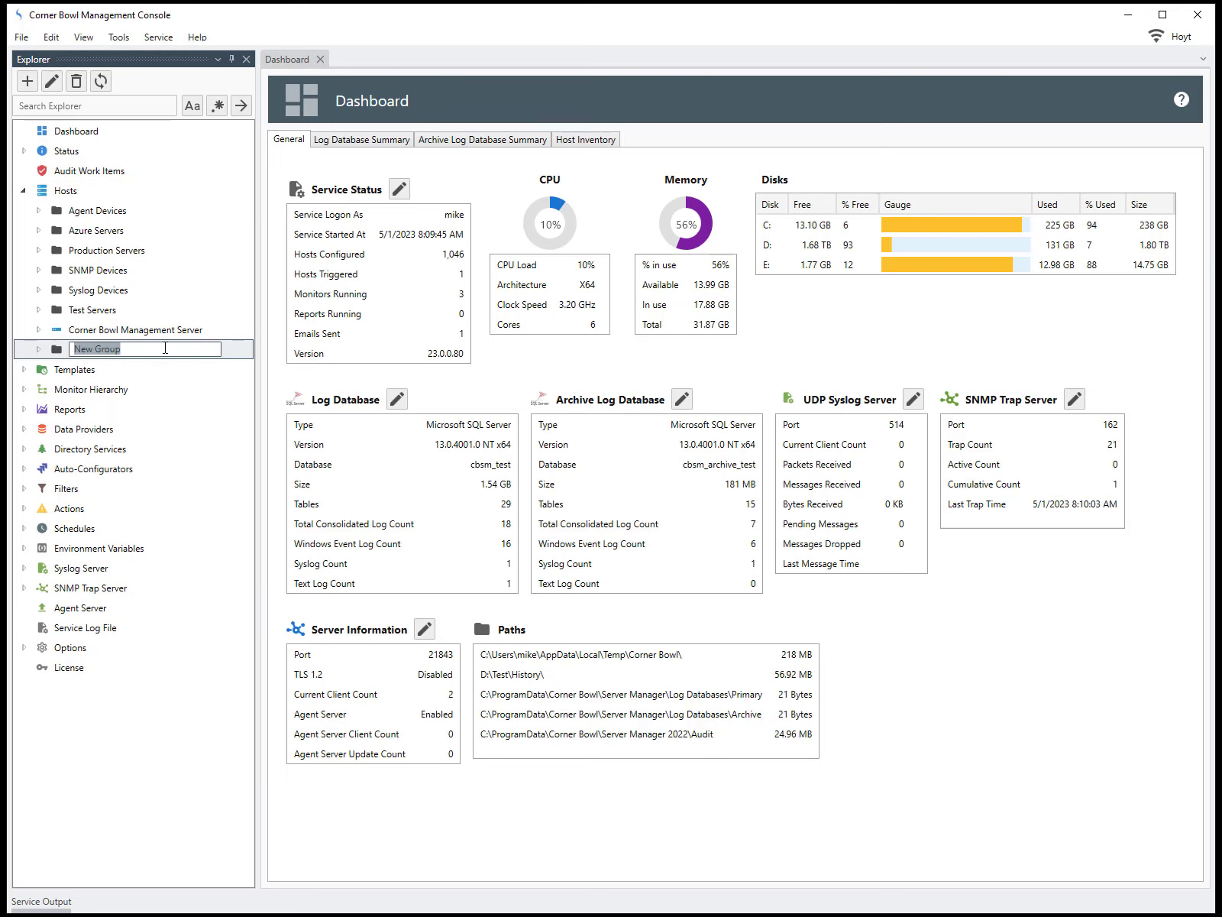
text(Keyboard Hosts)
key(Return)
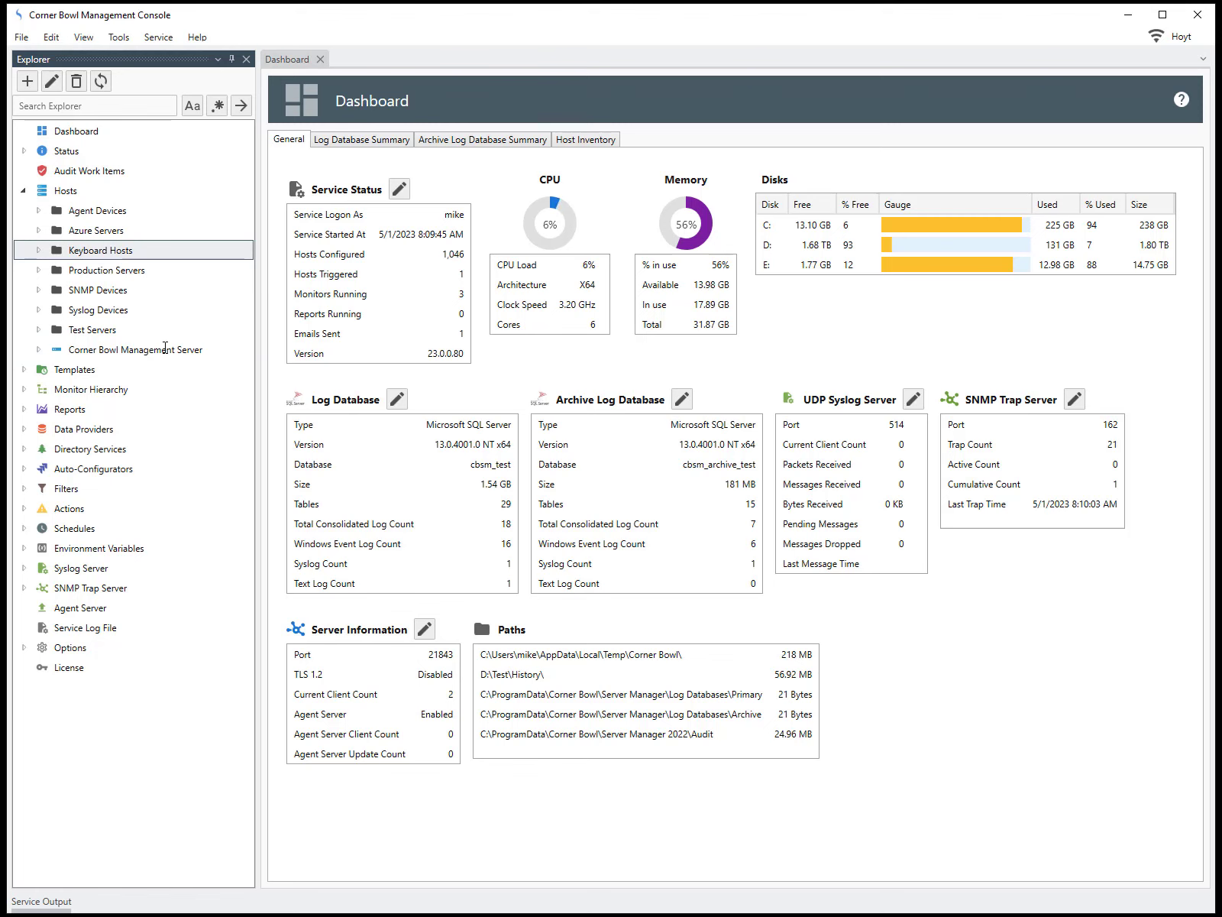
- Add a new host with the IP address 10.1.0.100 to the Keyboard Hosts group
right_click(92, 250)
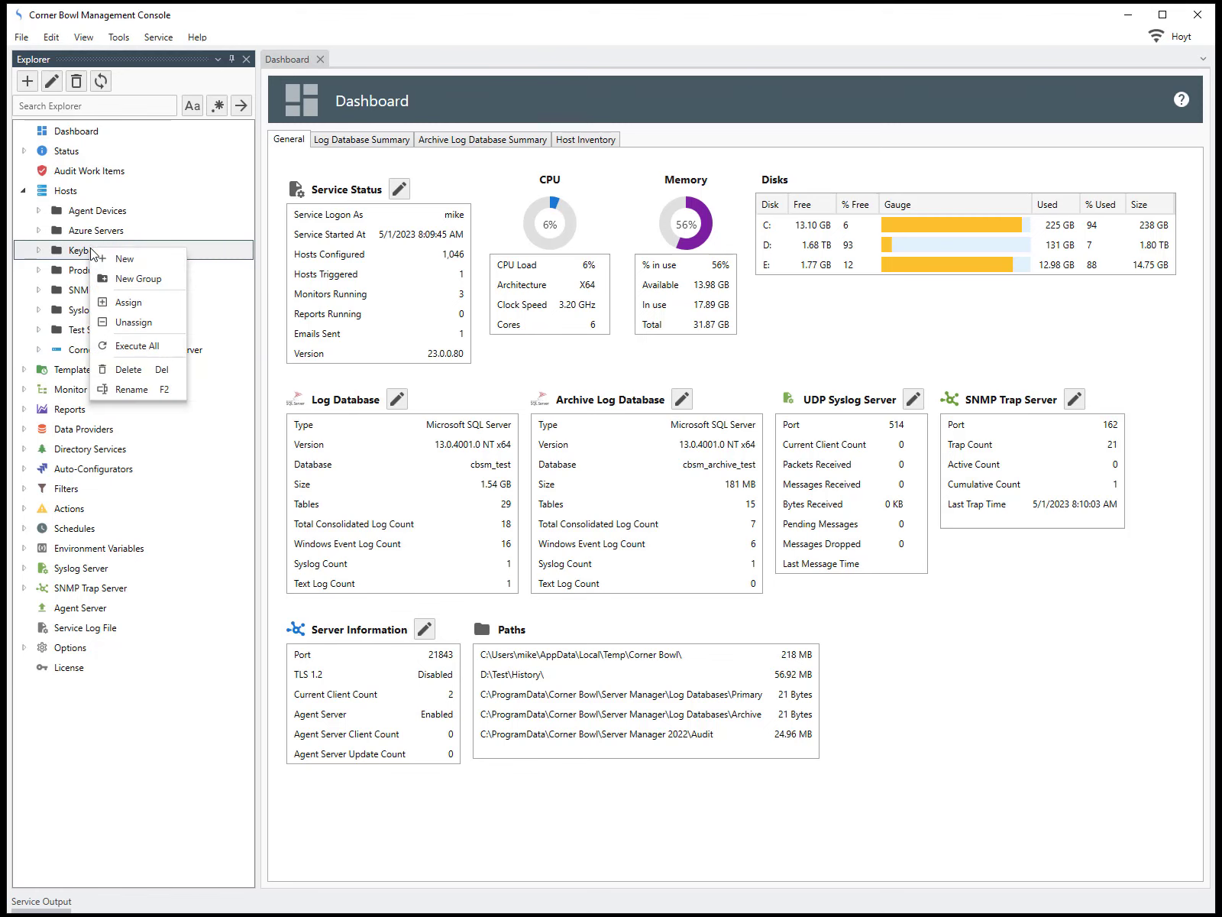
click(111, 260)
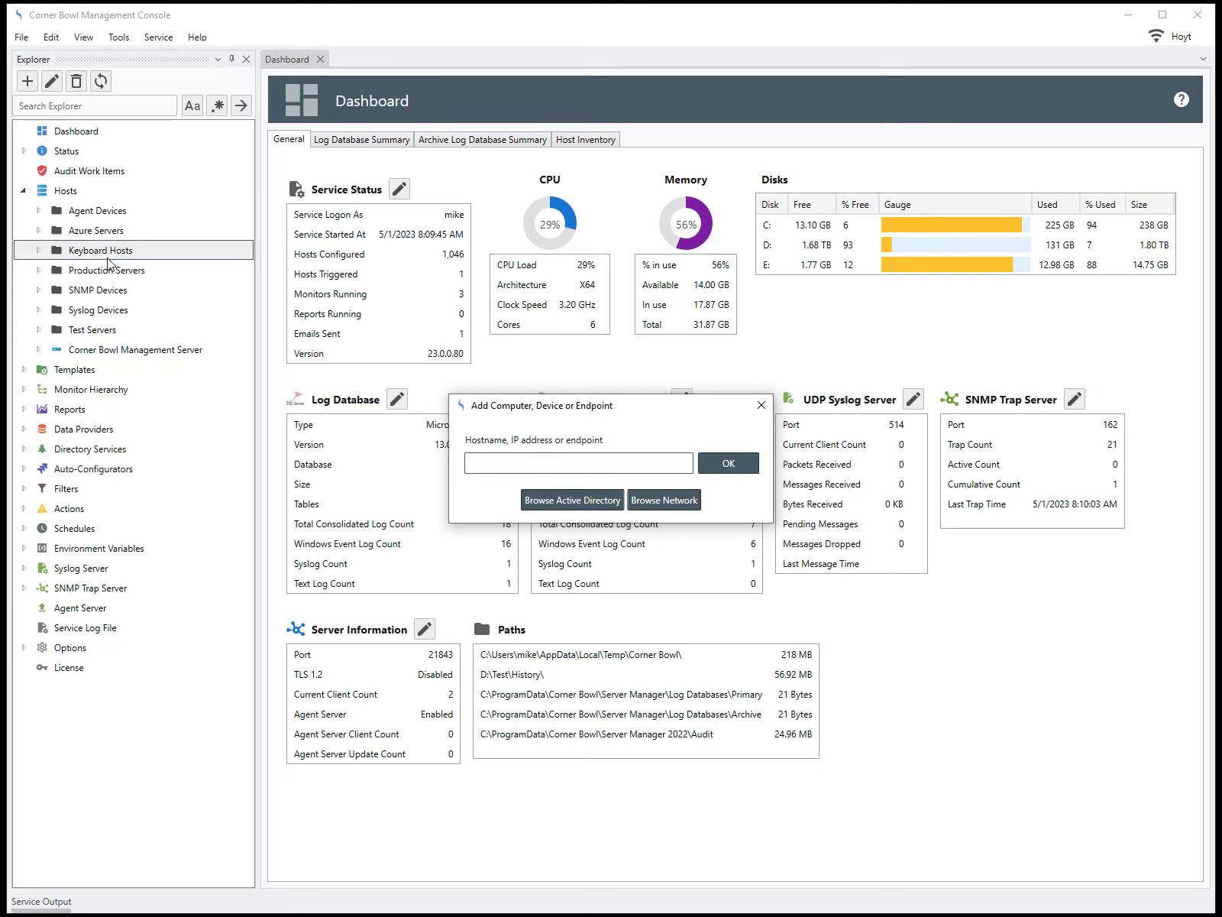
text(10.1.0.100)
key(Return)
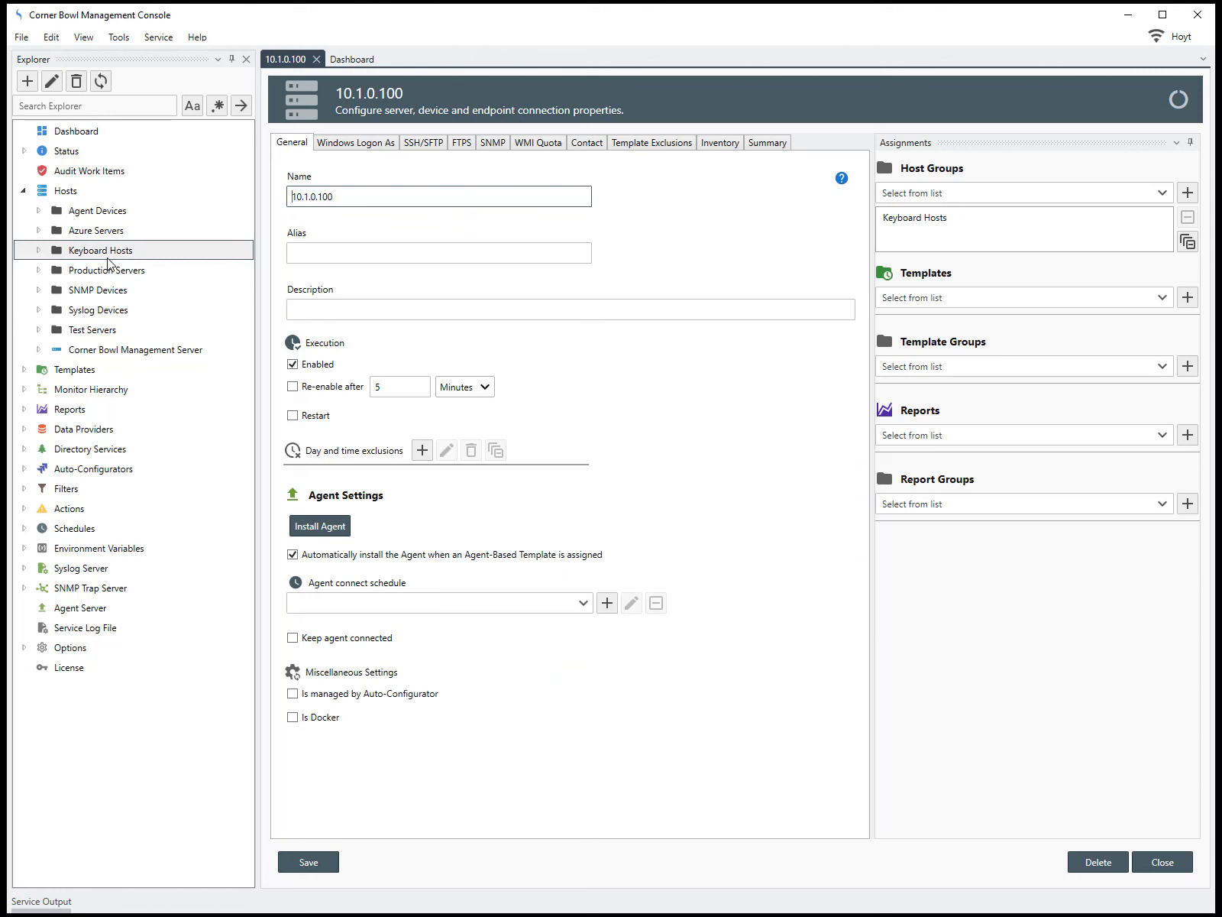
- Locate host 10.1.0.100 in the Keyboard Hosts group and review its Windows logon, SSH/SFTP, FTPS and SNMP settings
click(43, 252)
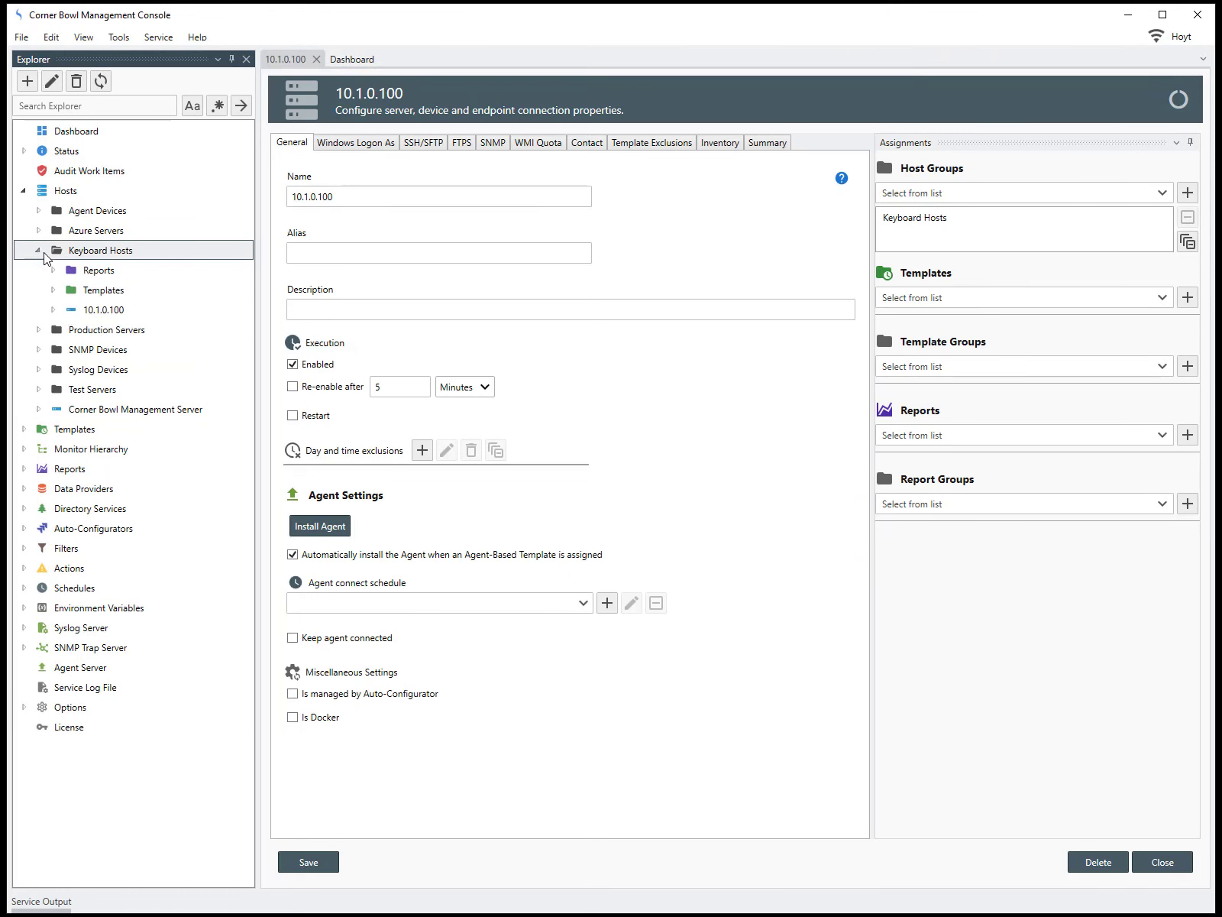
click(98, 311)
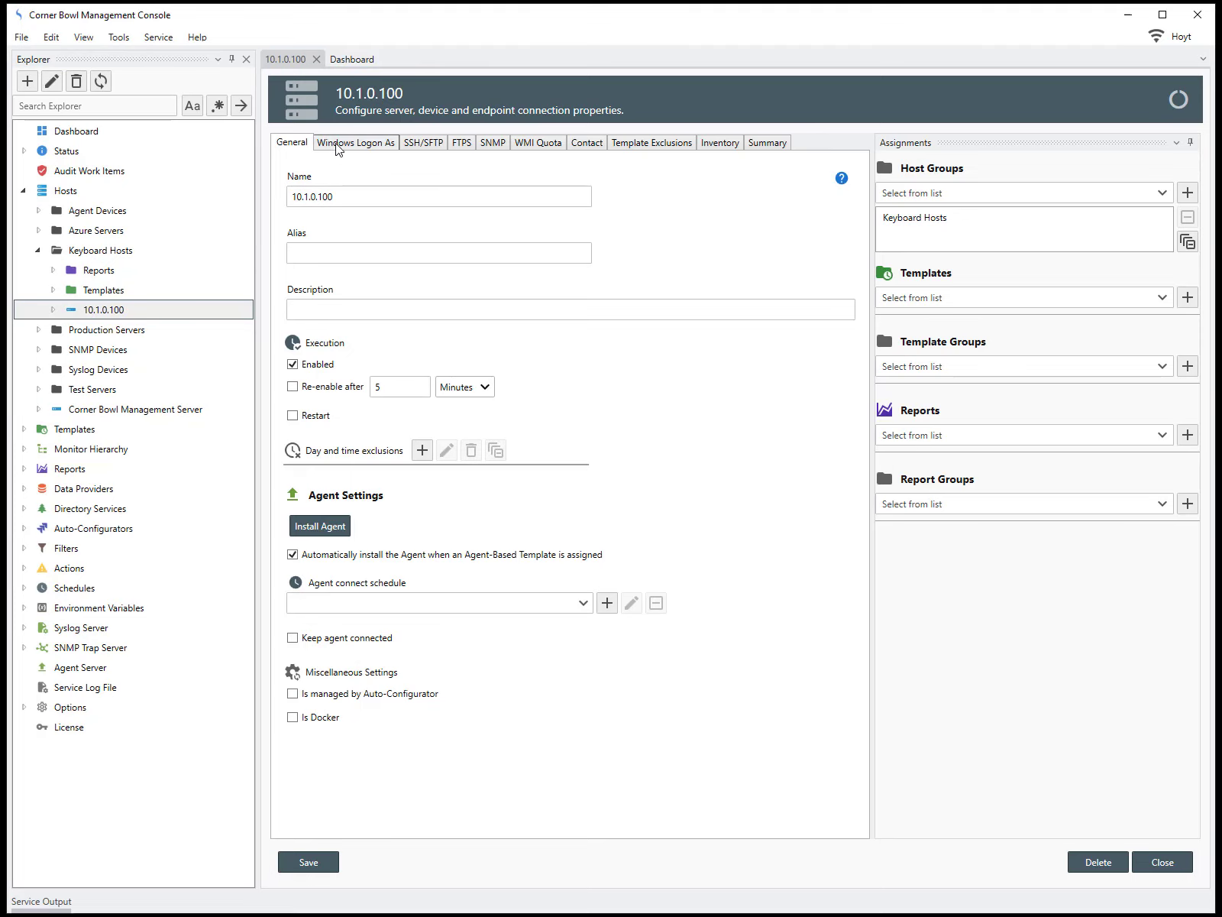
click(338, 146)
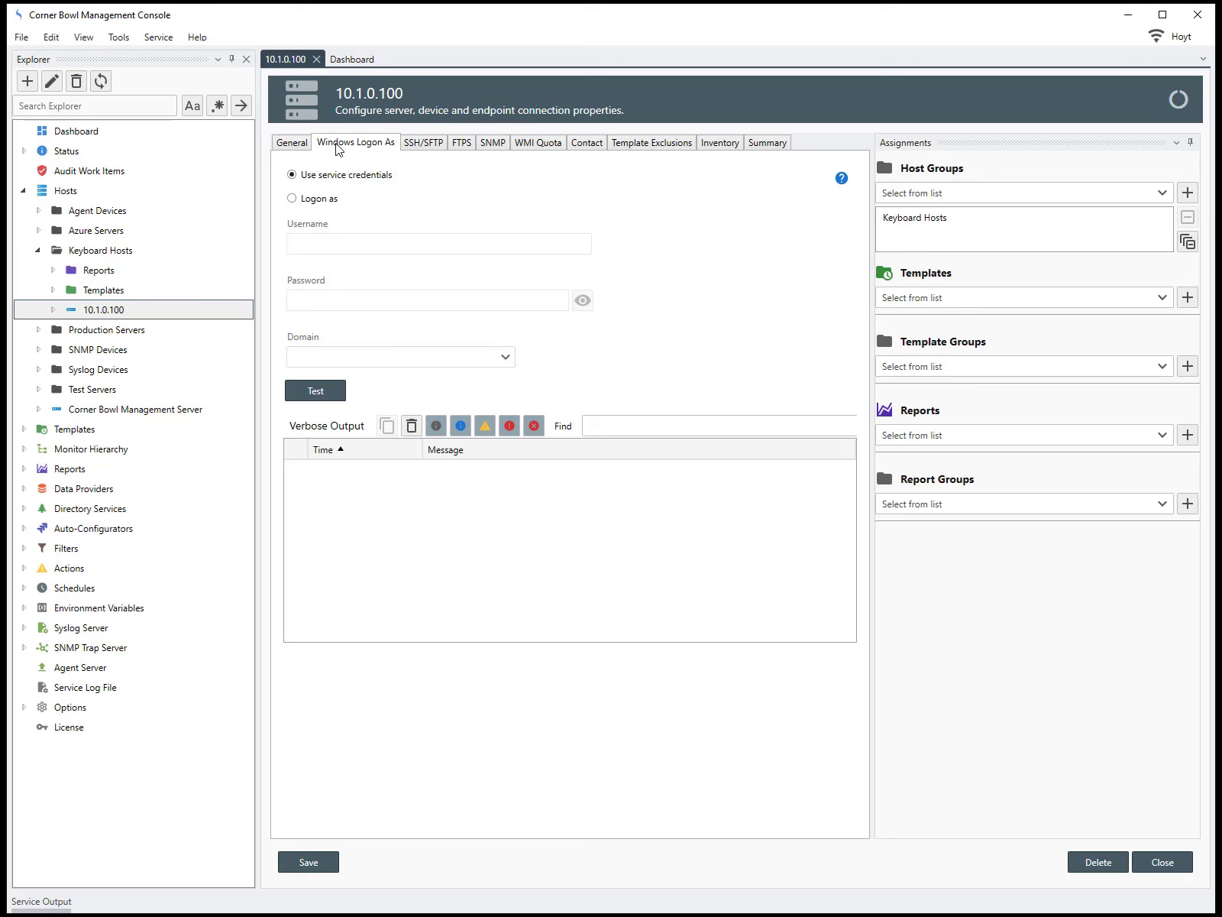
click(425, 145)
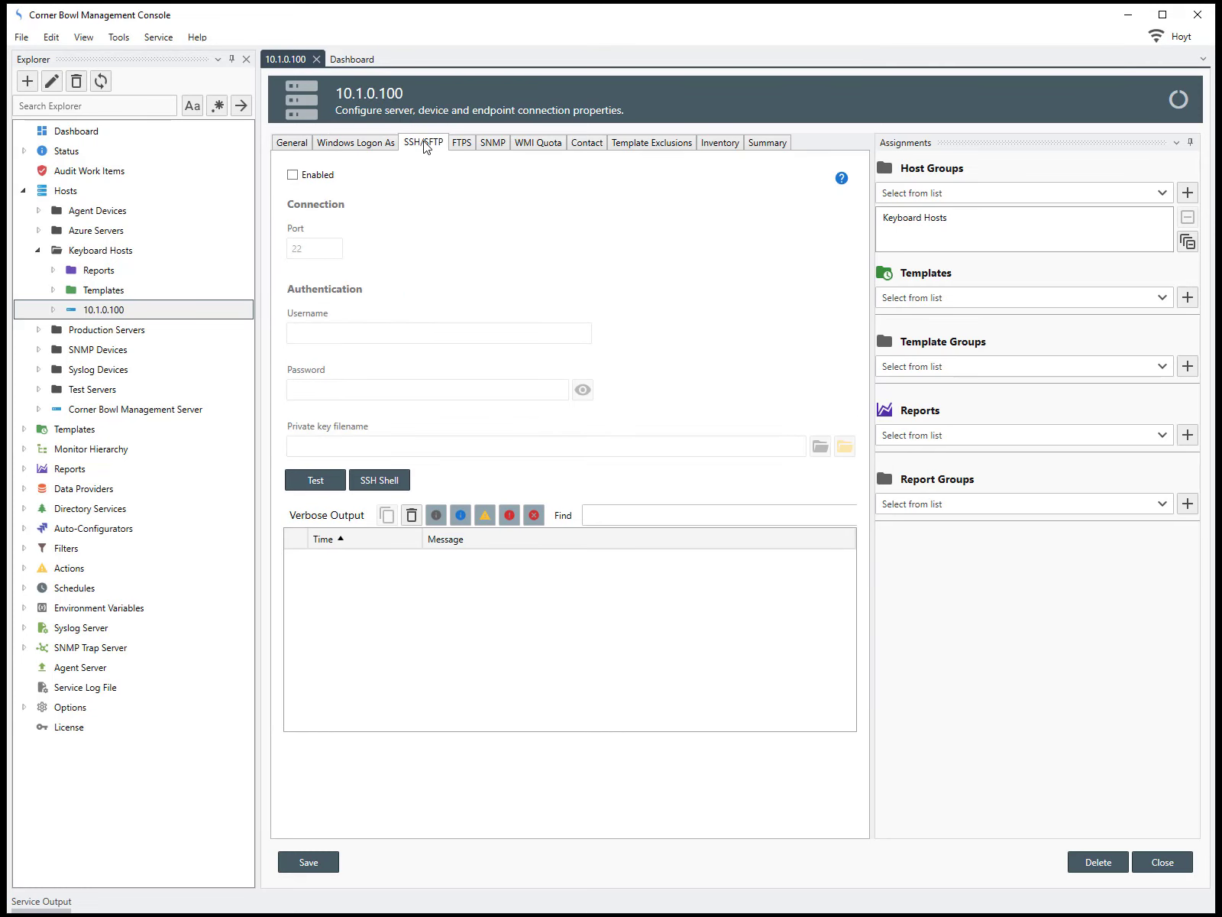
click(466, 147)
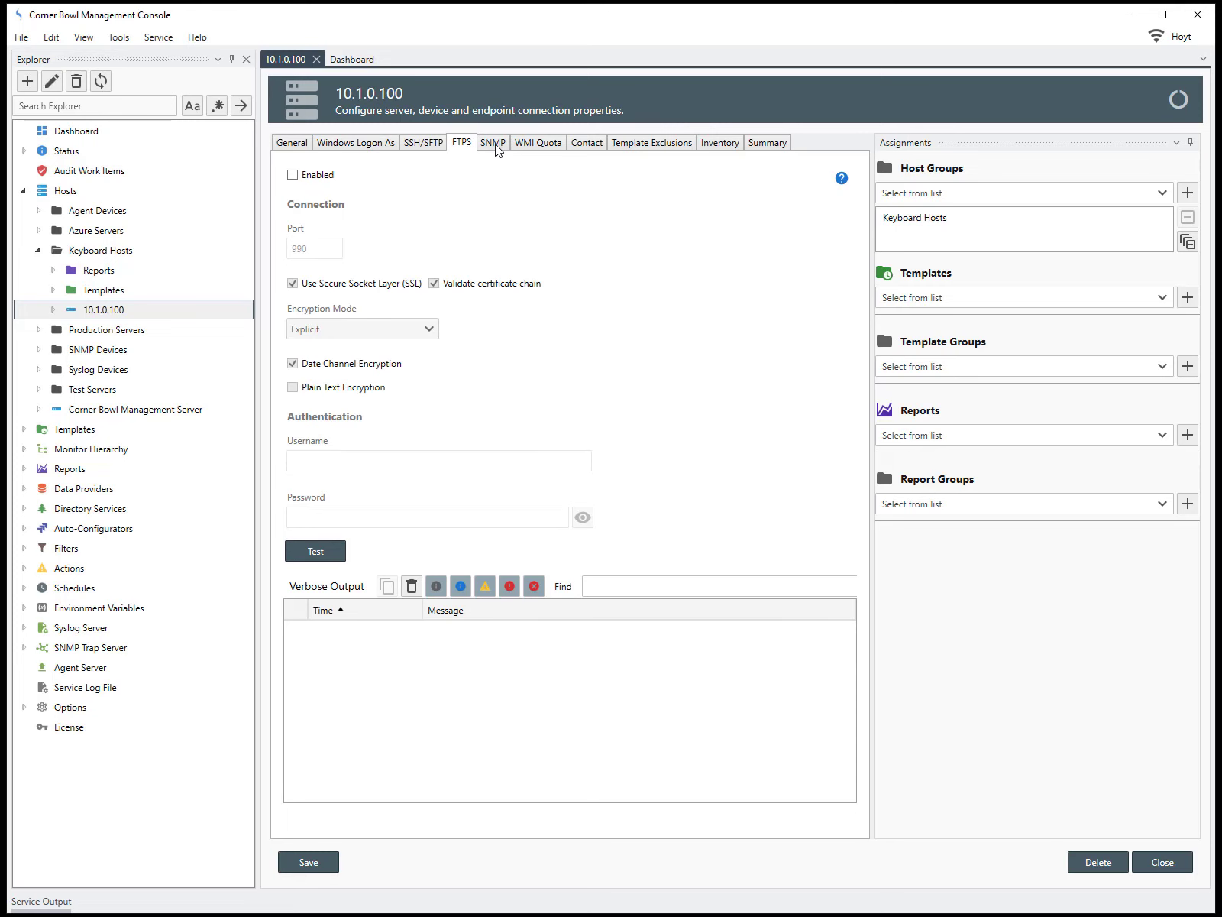
click(501, 147)
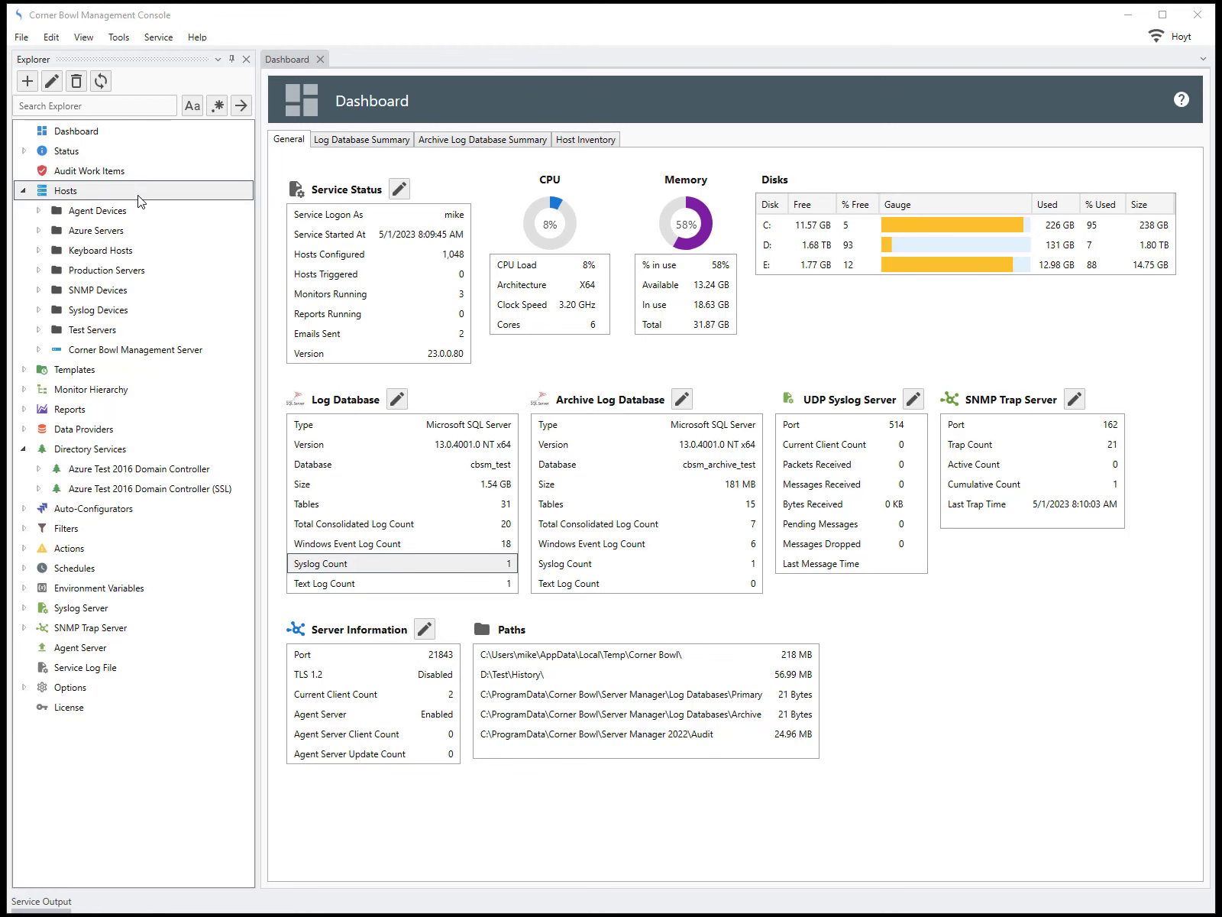
- Add the hosts in the Computers and Domain Controllers folders of Azure Test 2016 Domain Controller from Active Directory, and expand both new host groups
right_click(138, 200)
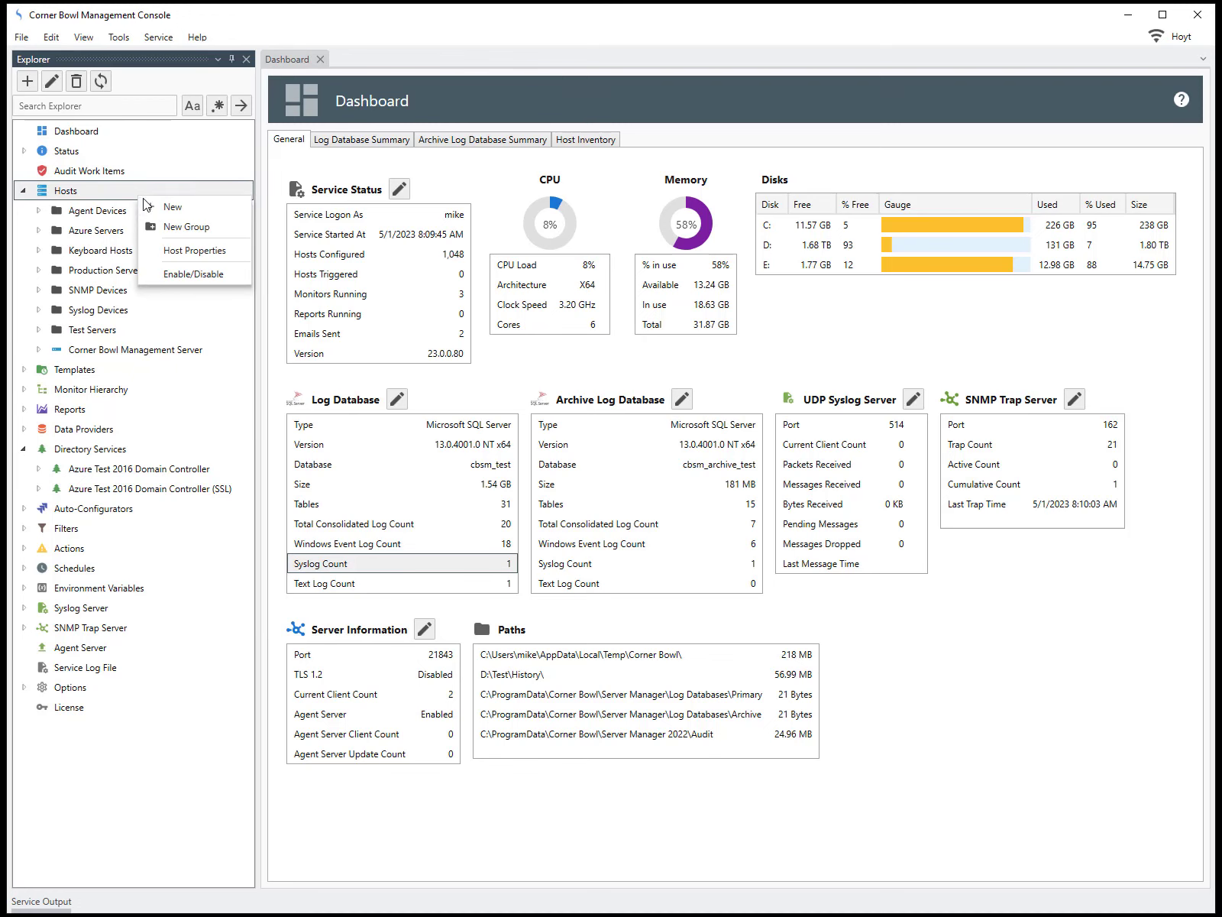
click(160, 204)
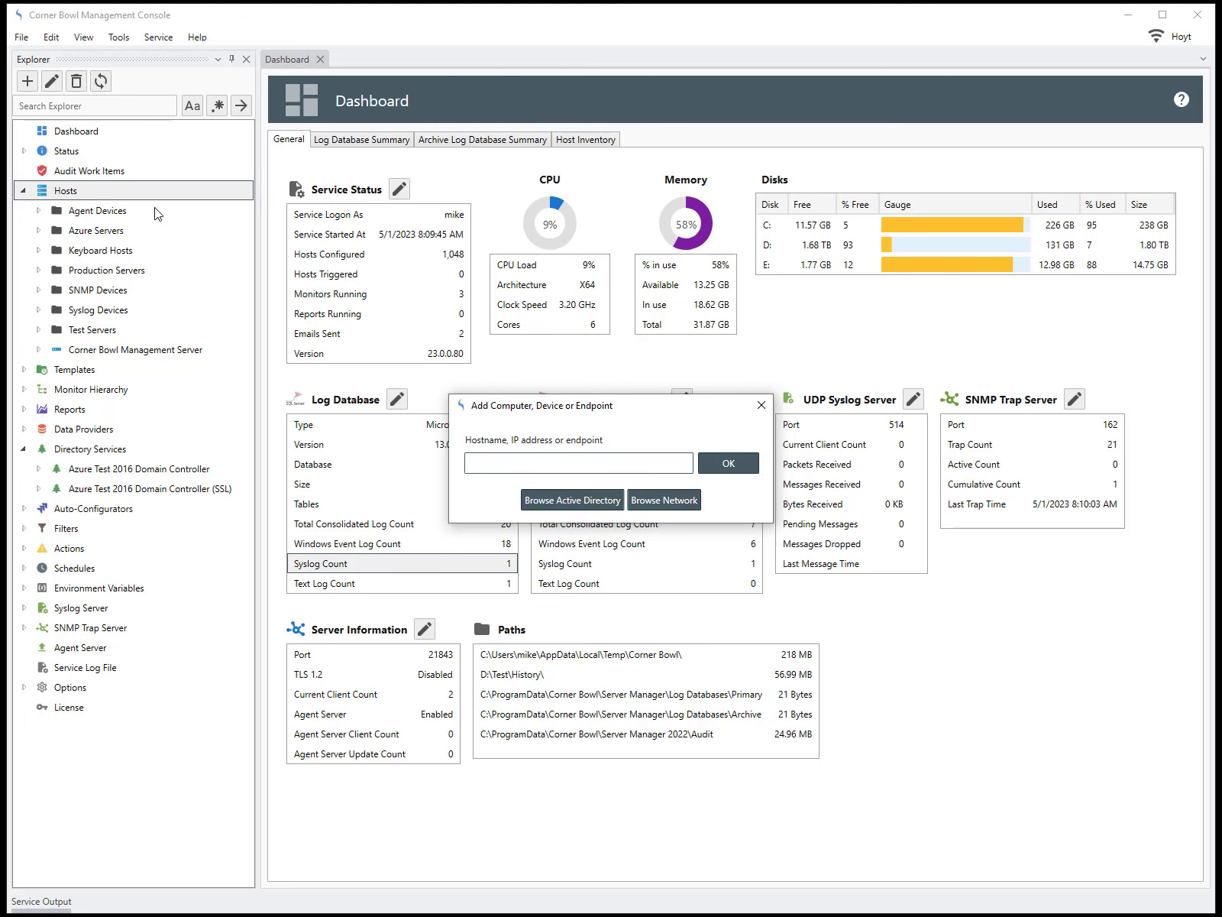
click(533, 501)
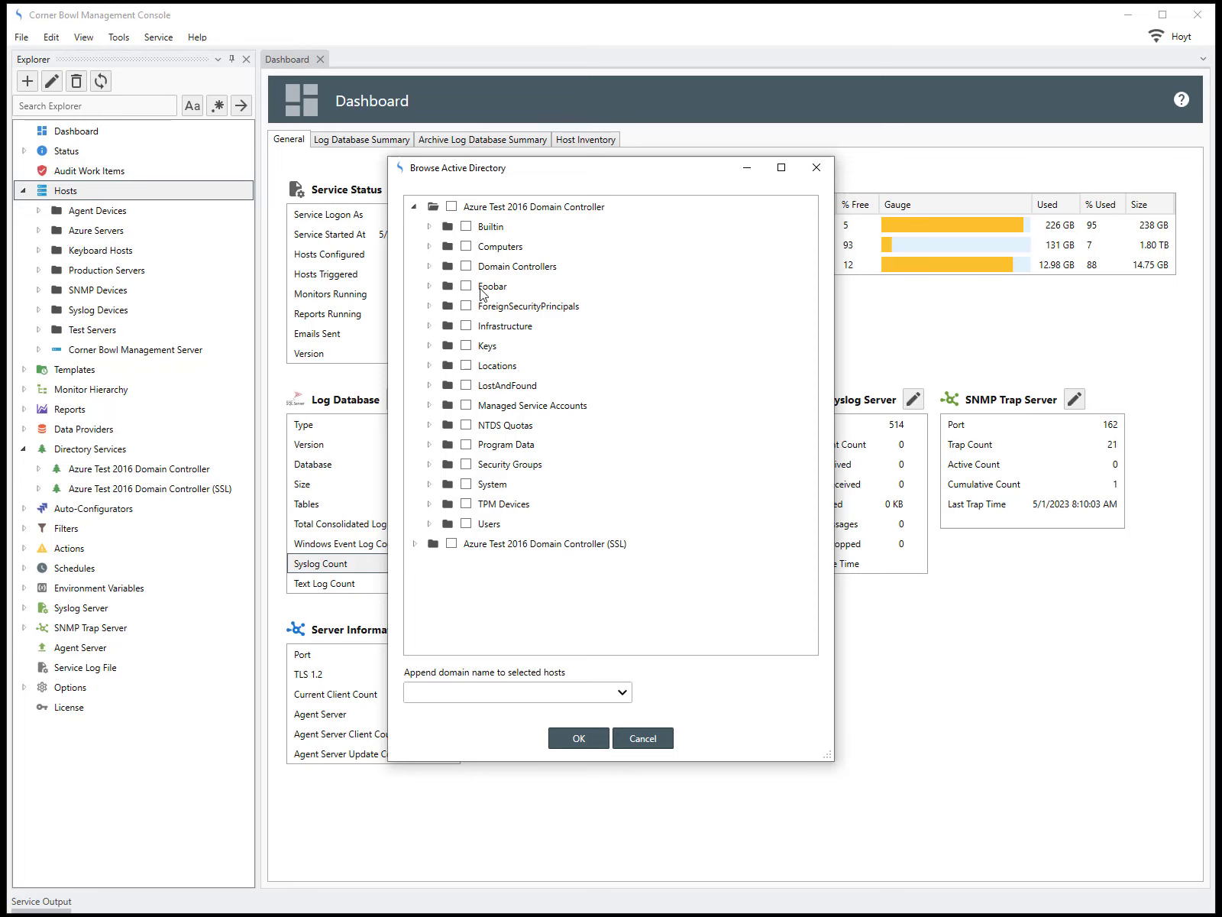
click(430, 246)
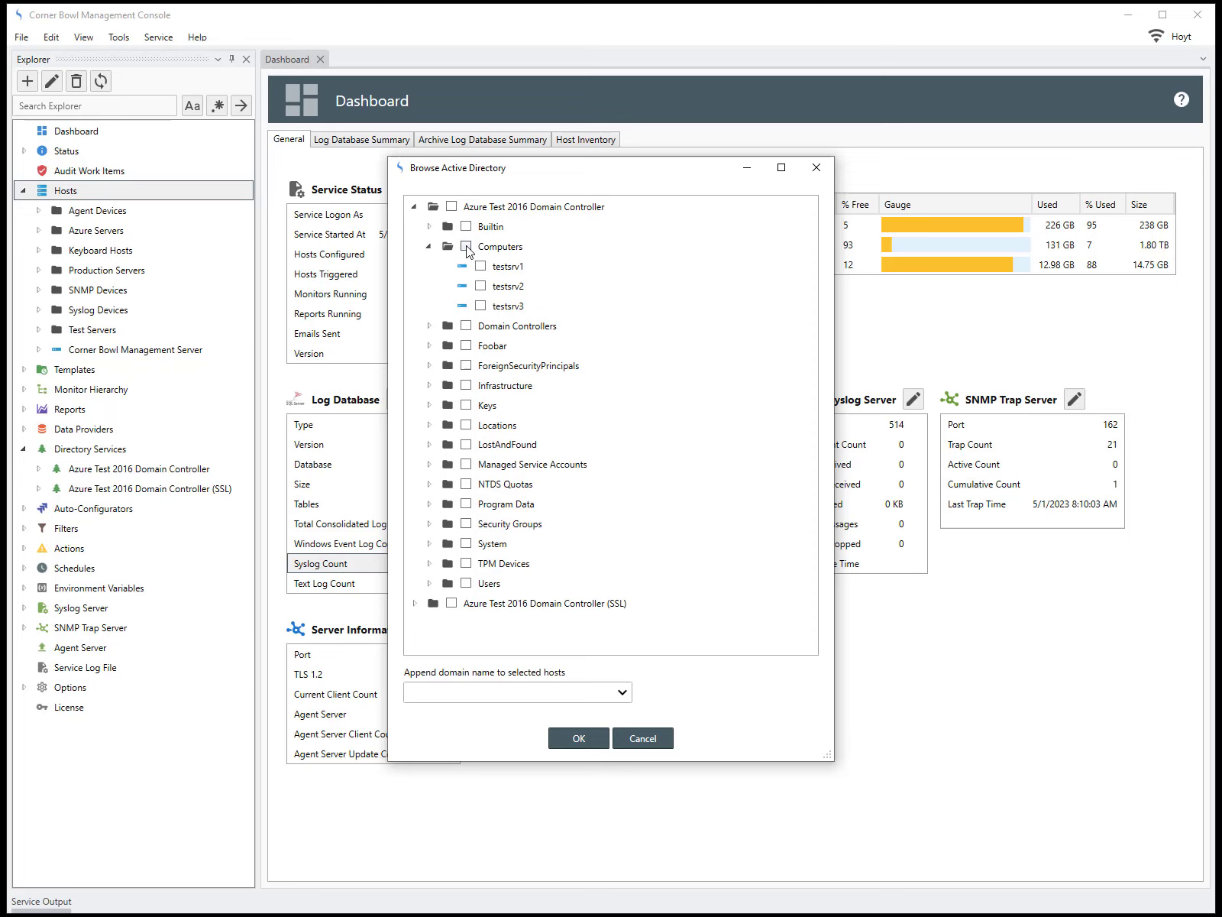
click(466, 246)
click(429, 326)
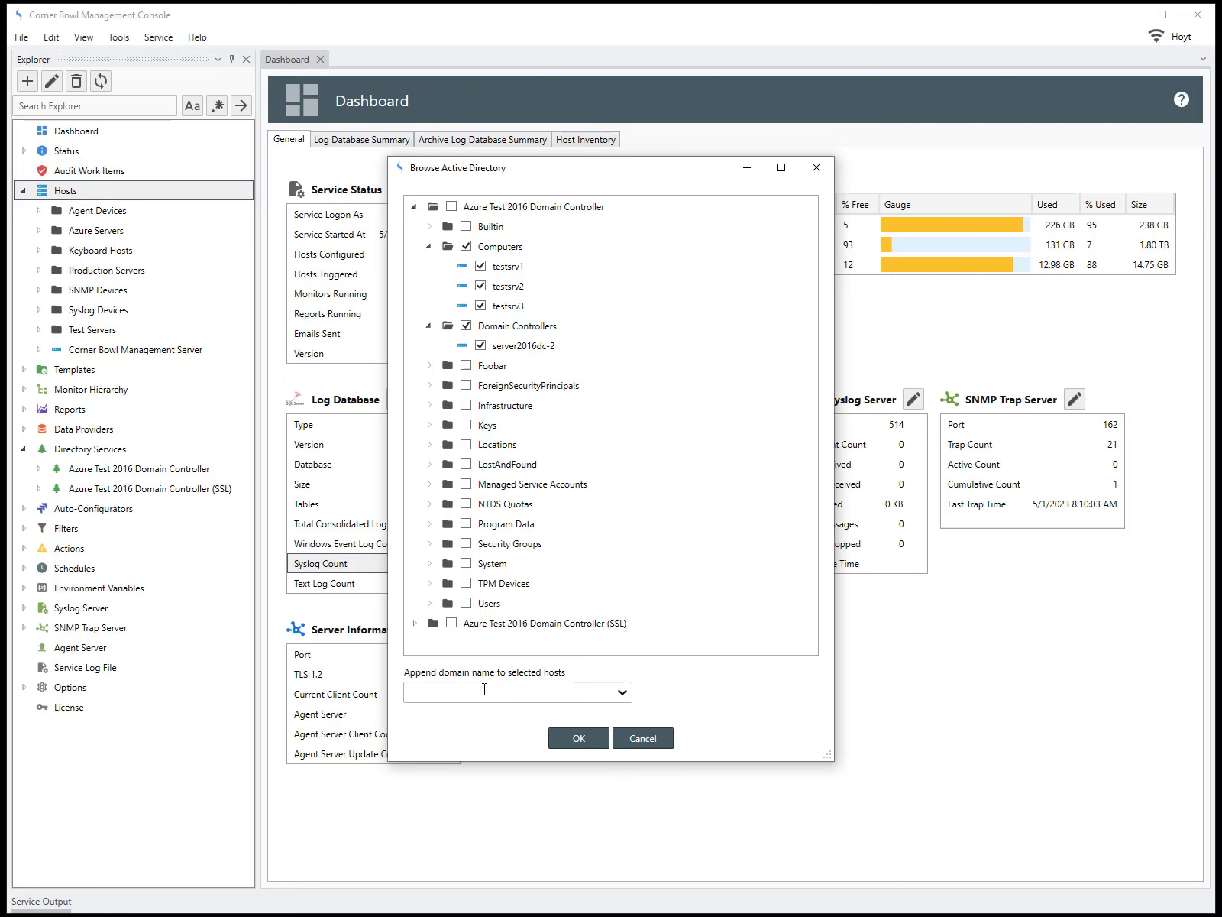
click(566, 738)
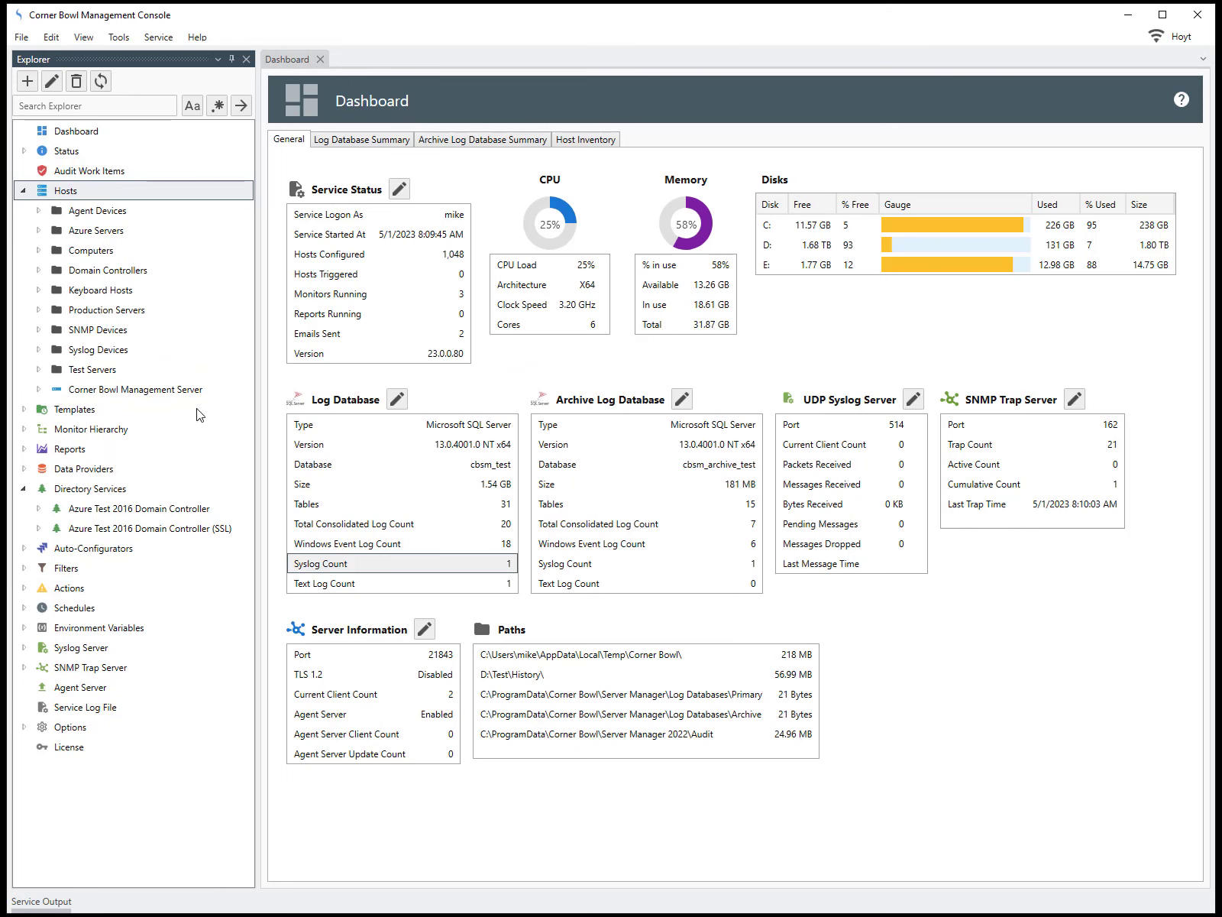
click(39, 250)
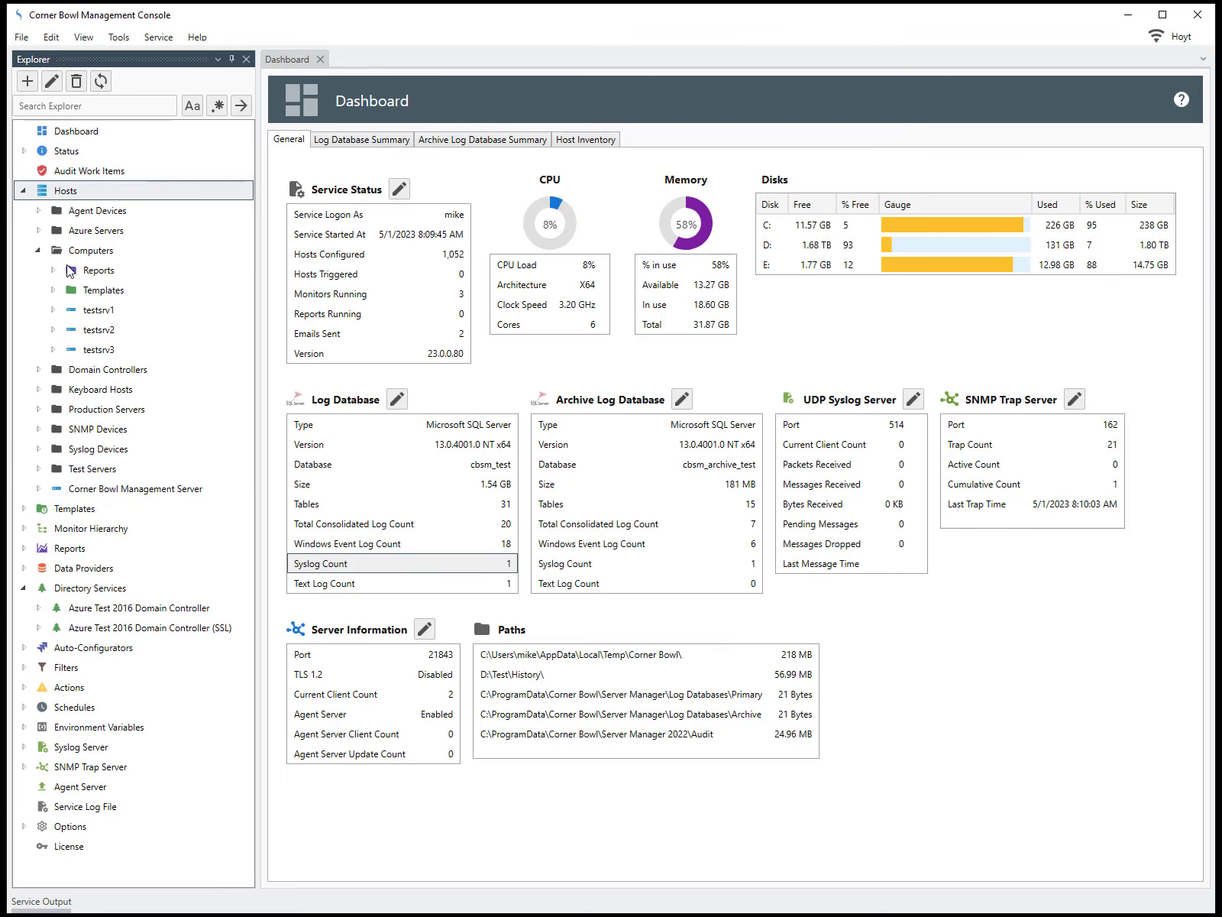
click(39, 370)
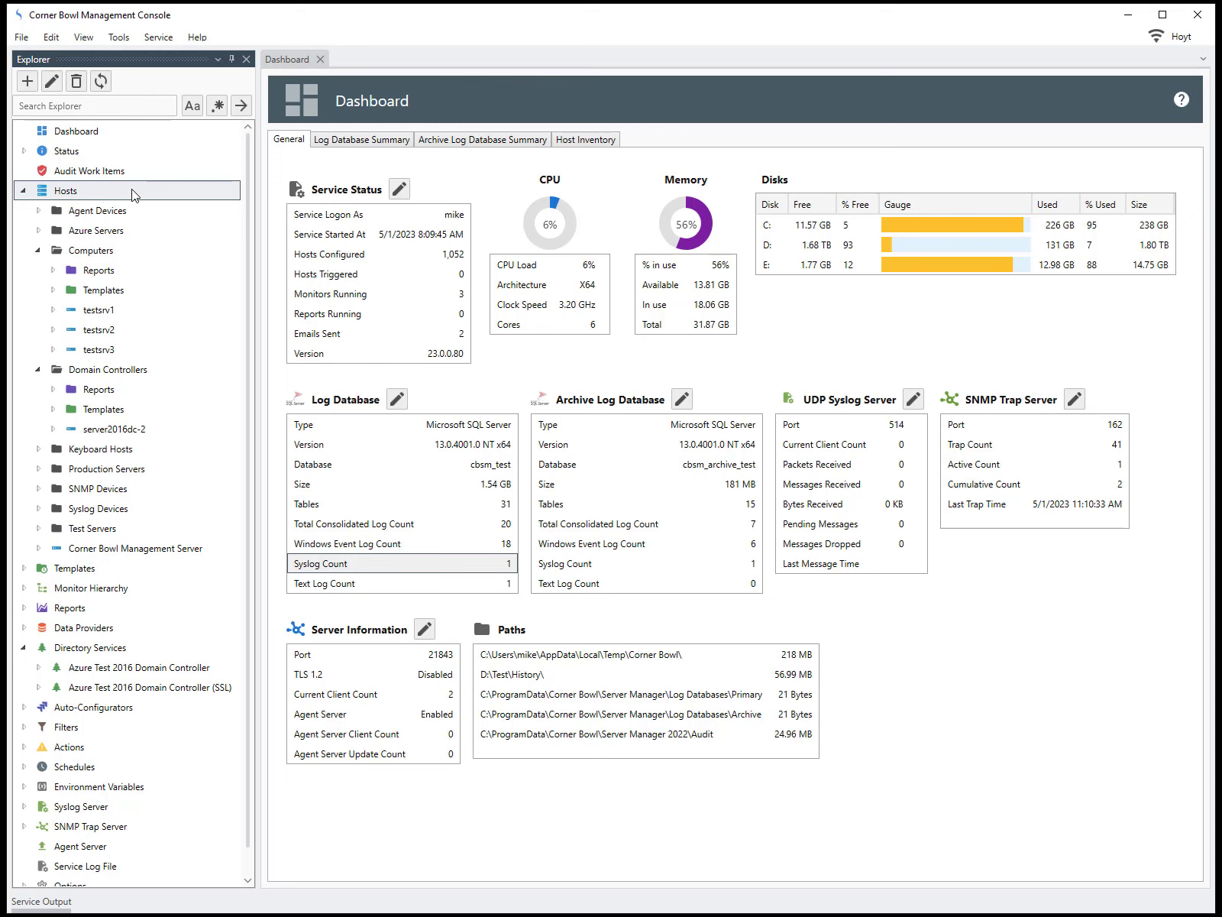
- Start adding a new host under Hosts and open the network browser to look for devices
right_click(134, 195)
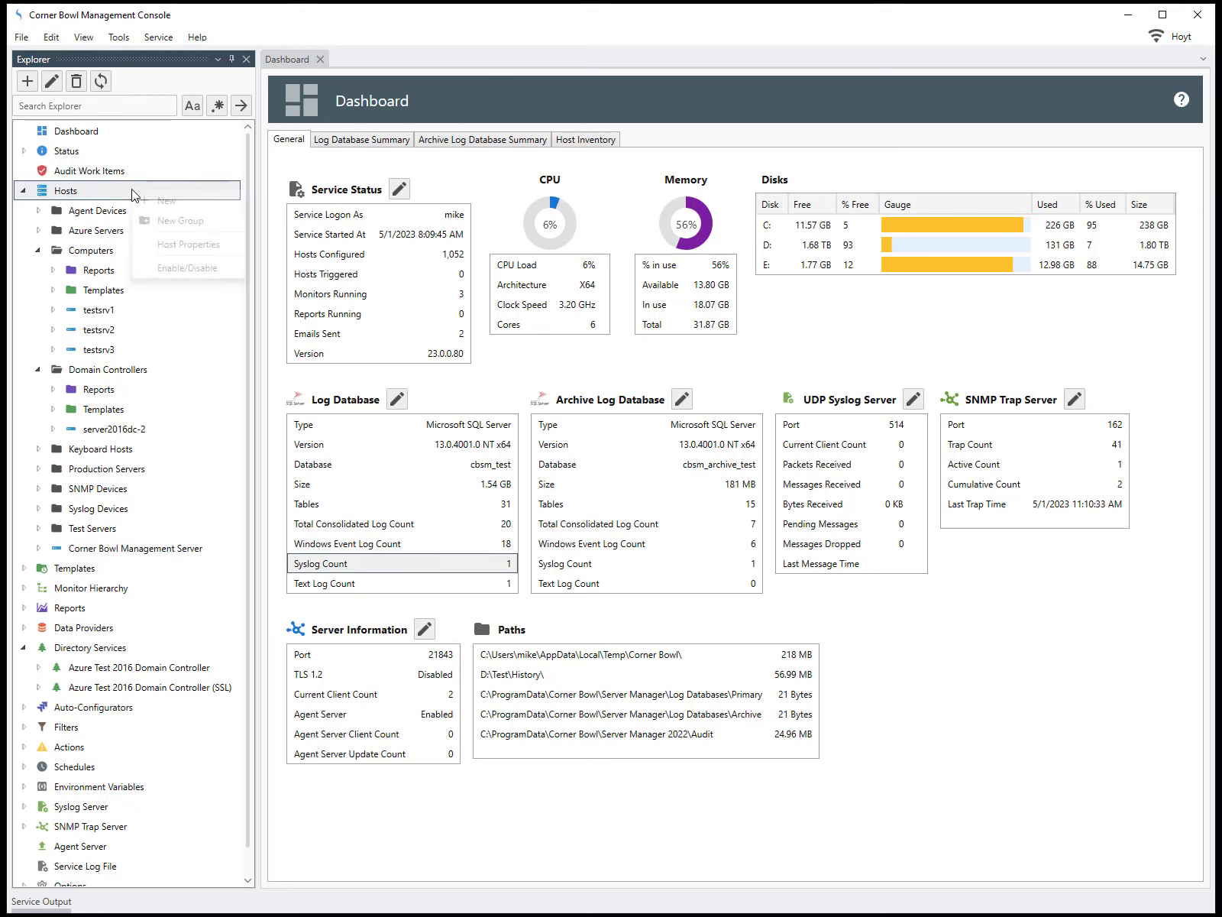
click(177, 201)
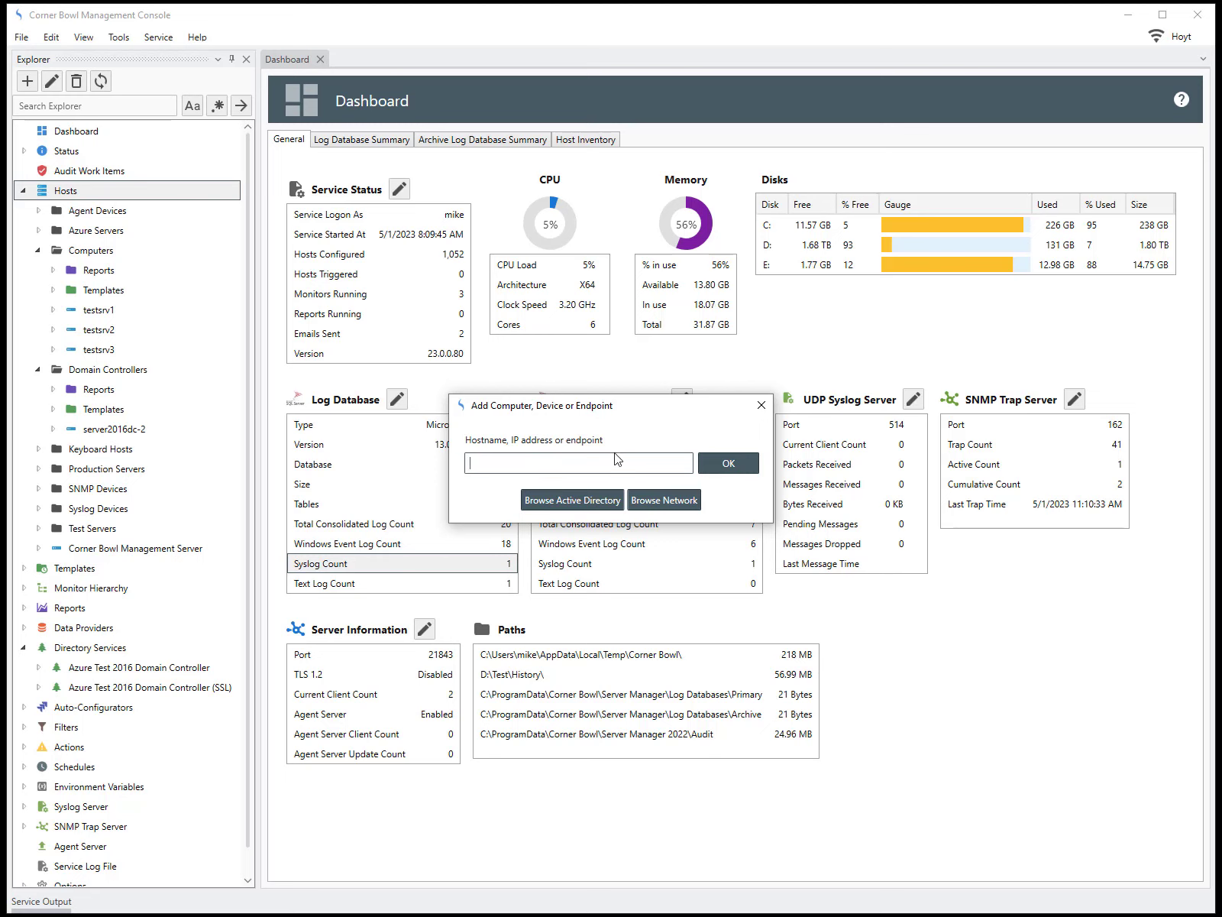
click(663, 503)
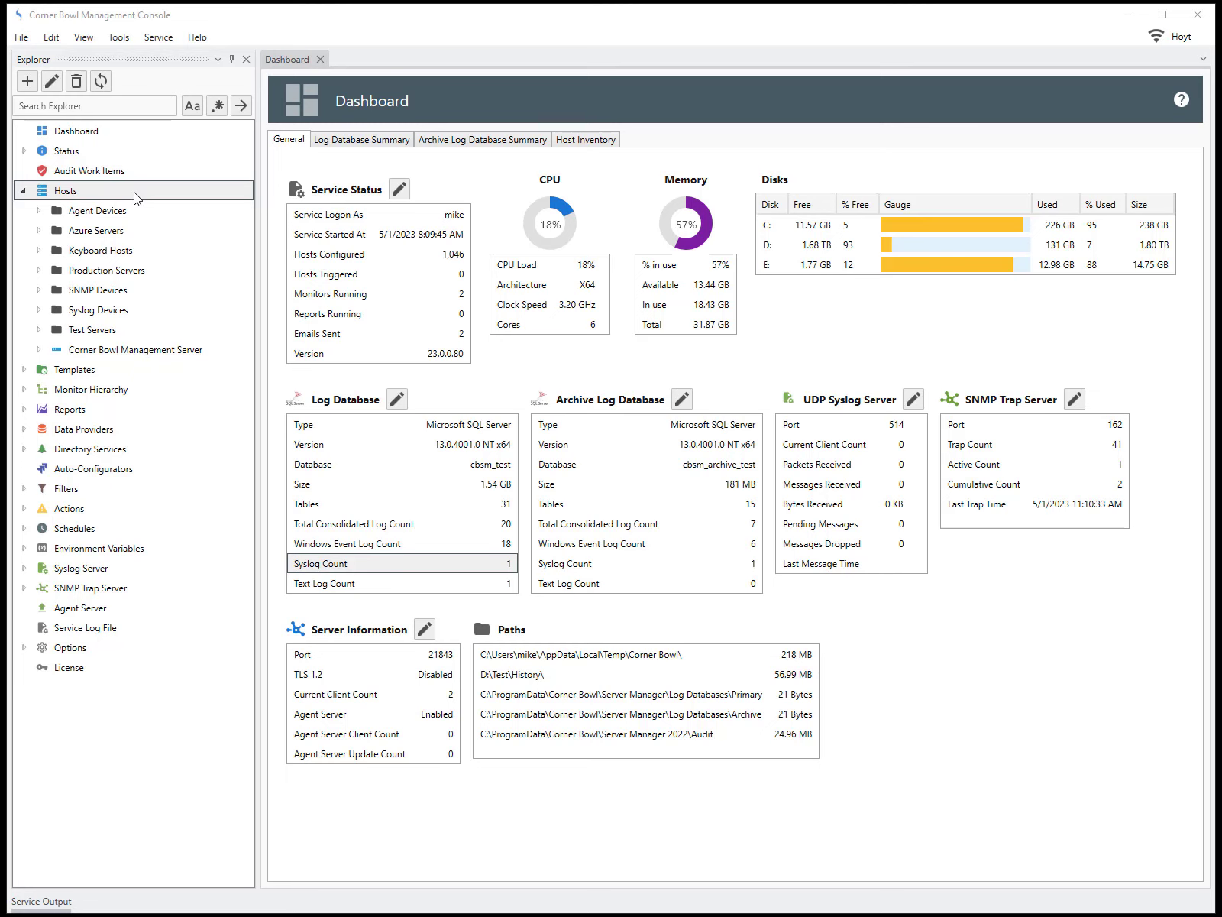
- Create a new auto-configurator and name it My Auto-Configurator
click(132, 471)
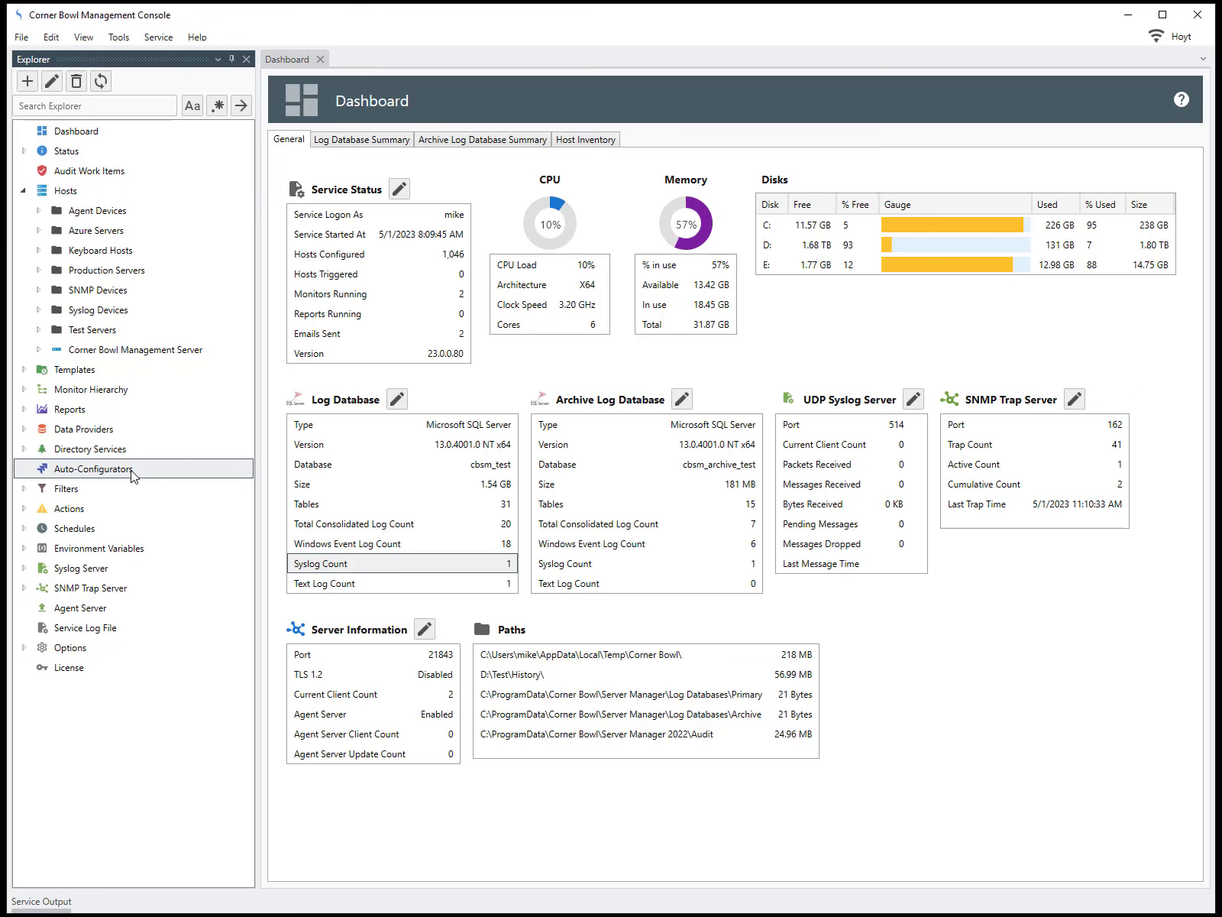
right_click(133, 473)
click(149, 485)
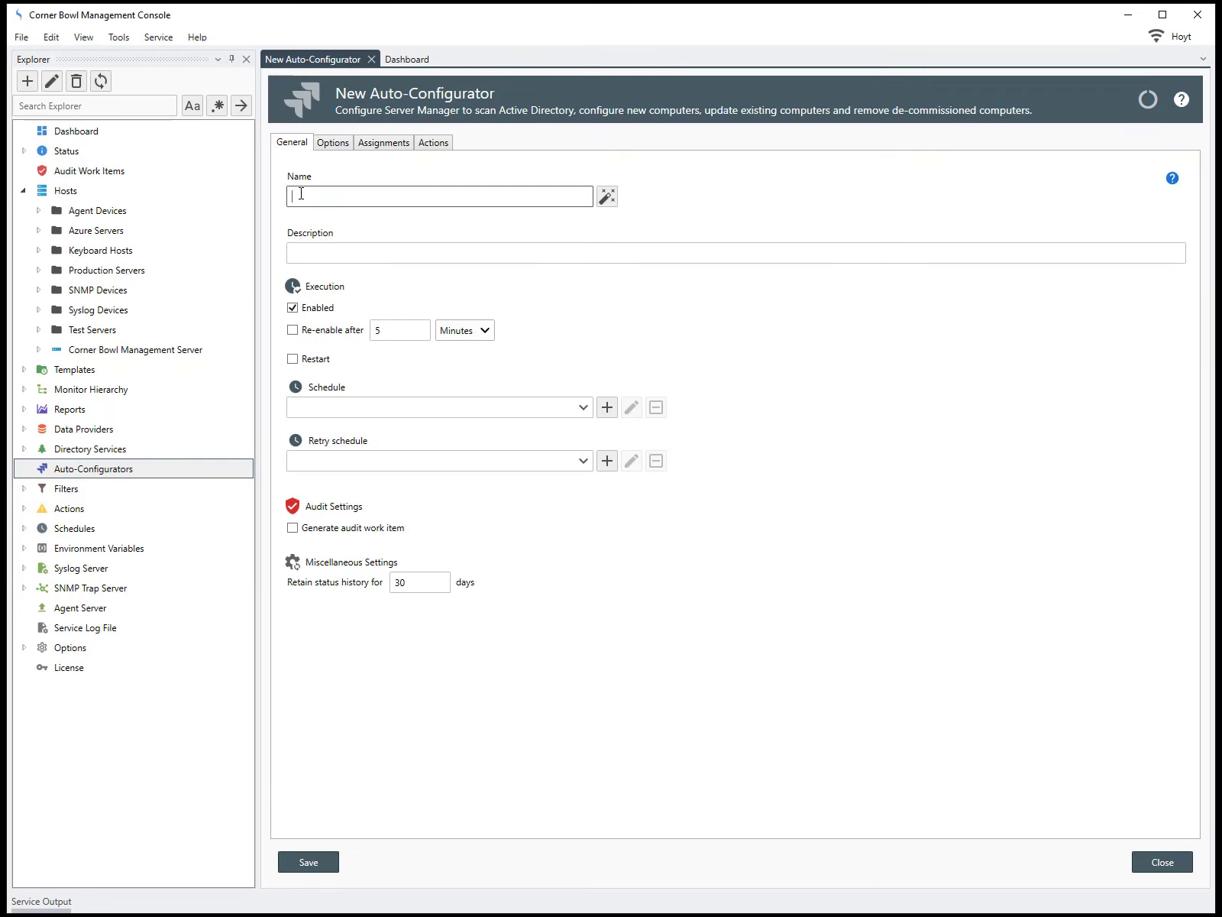
text(My Auto-Configurator)
- Set the auto-configurator's schedule to the fixed daily option Every day at 06:00
click(579, 413)
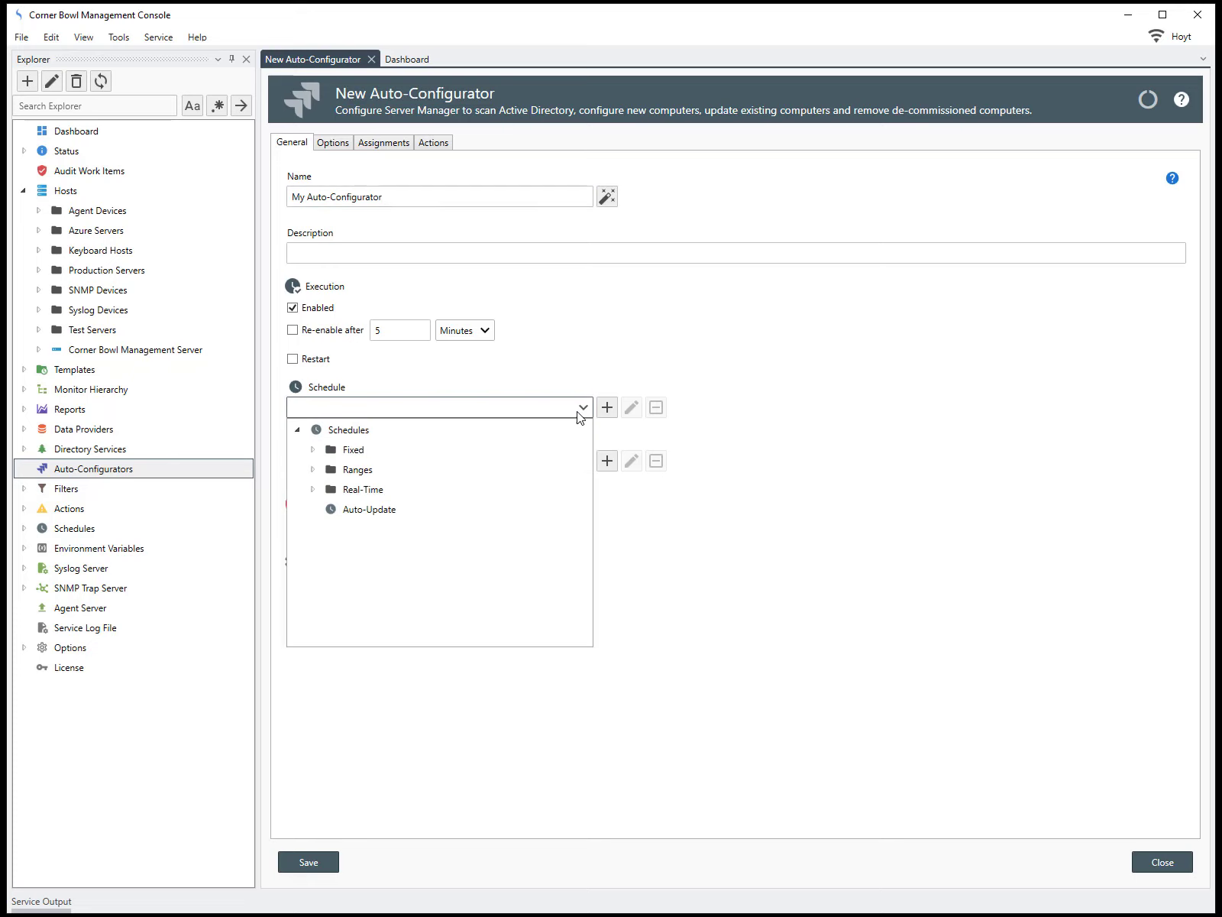
click(312, 451)
click(327, 469)
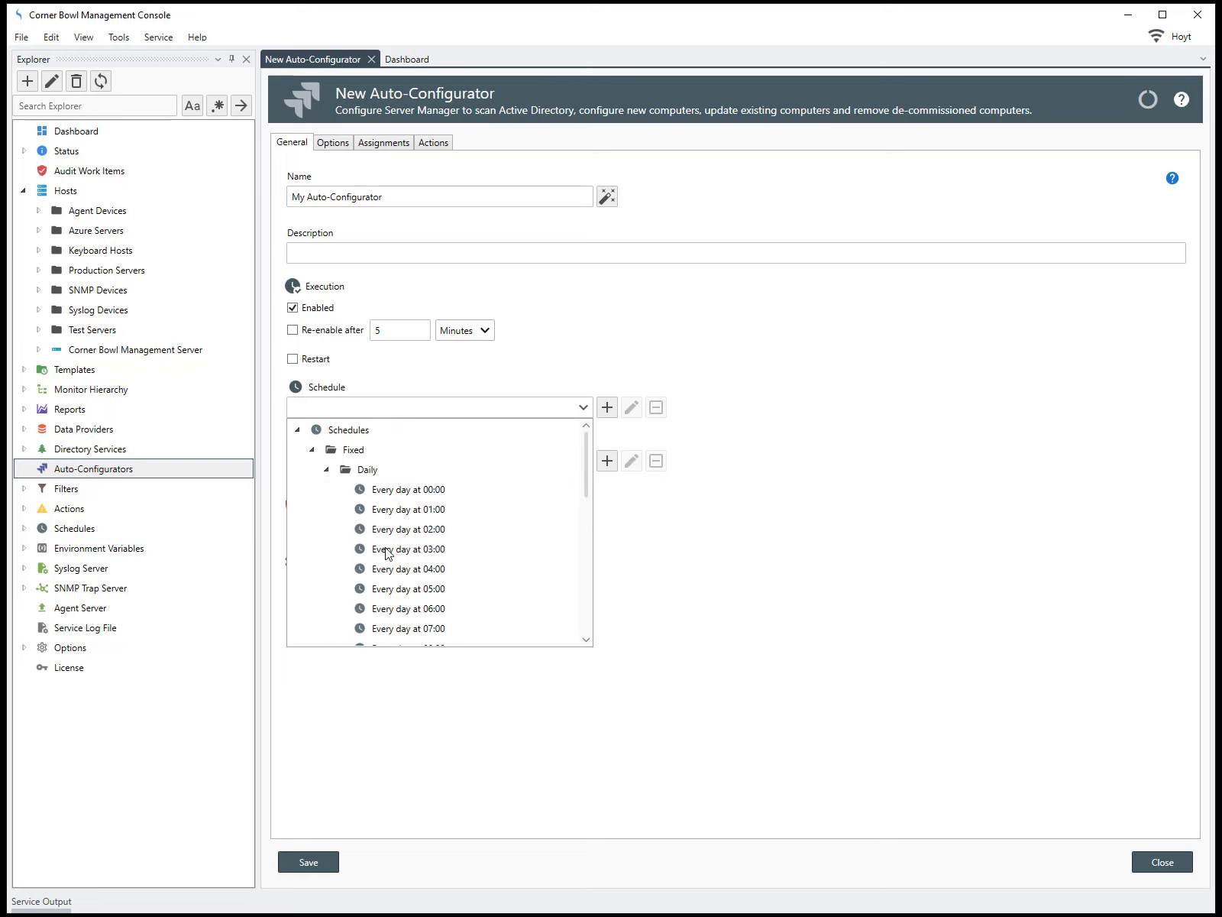
click(403, 608)
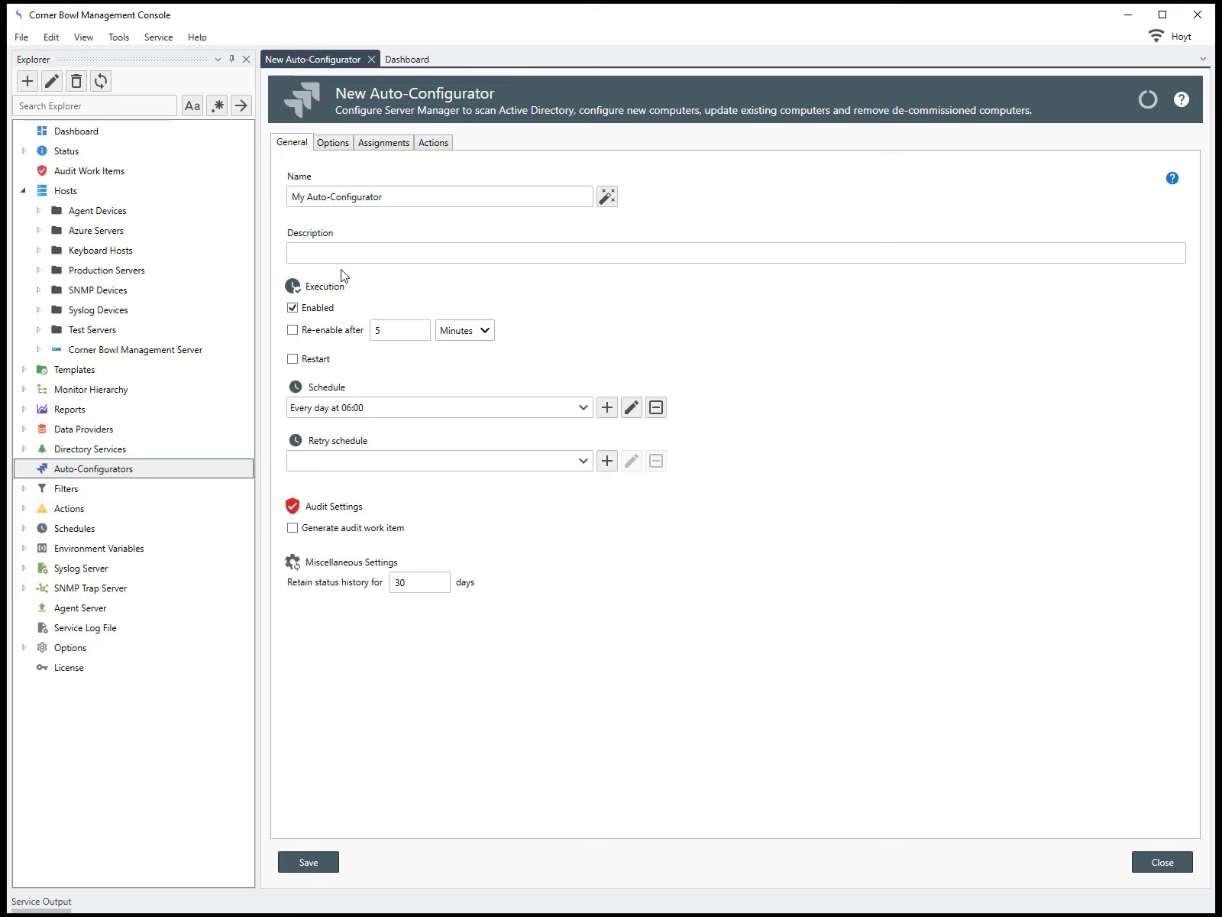
- Set the auto-configurator's Active Directory path to the Azure Test 2016 Domain Controller root and enable recursive scanning of directory entries
click(326, 149)
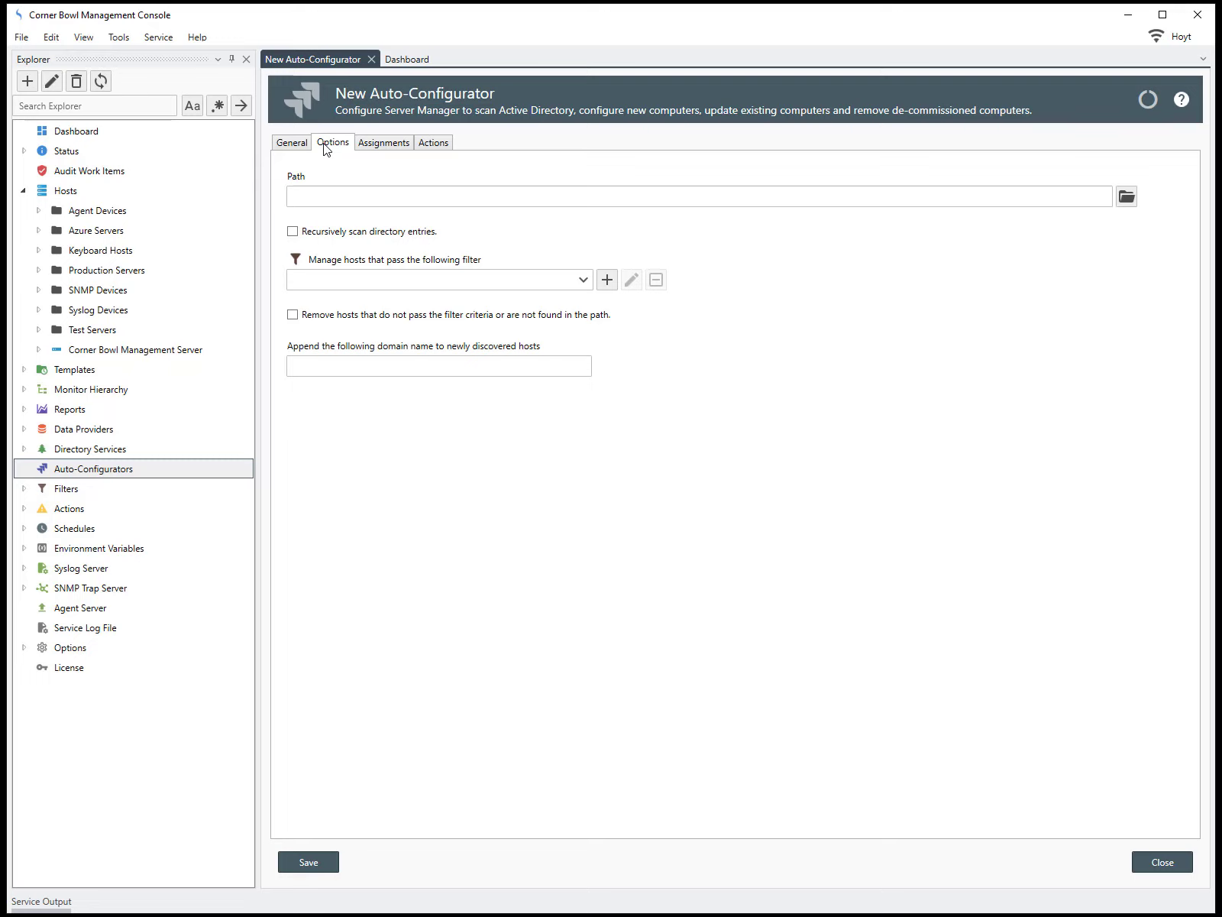
click(1133, 202)
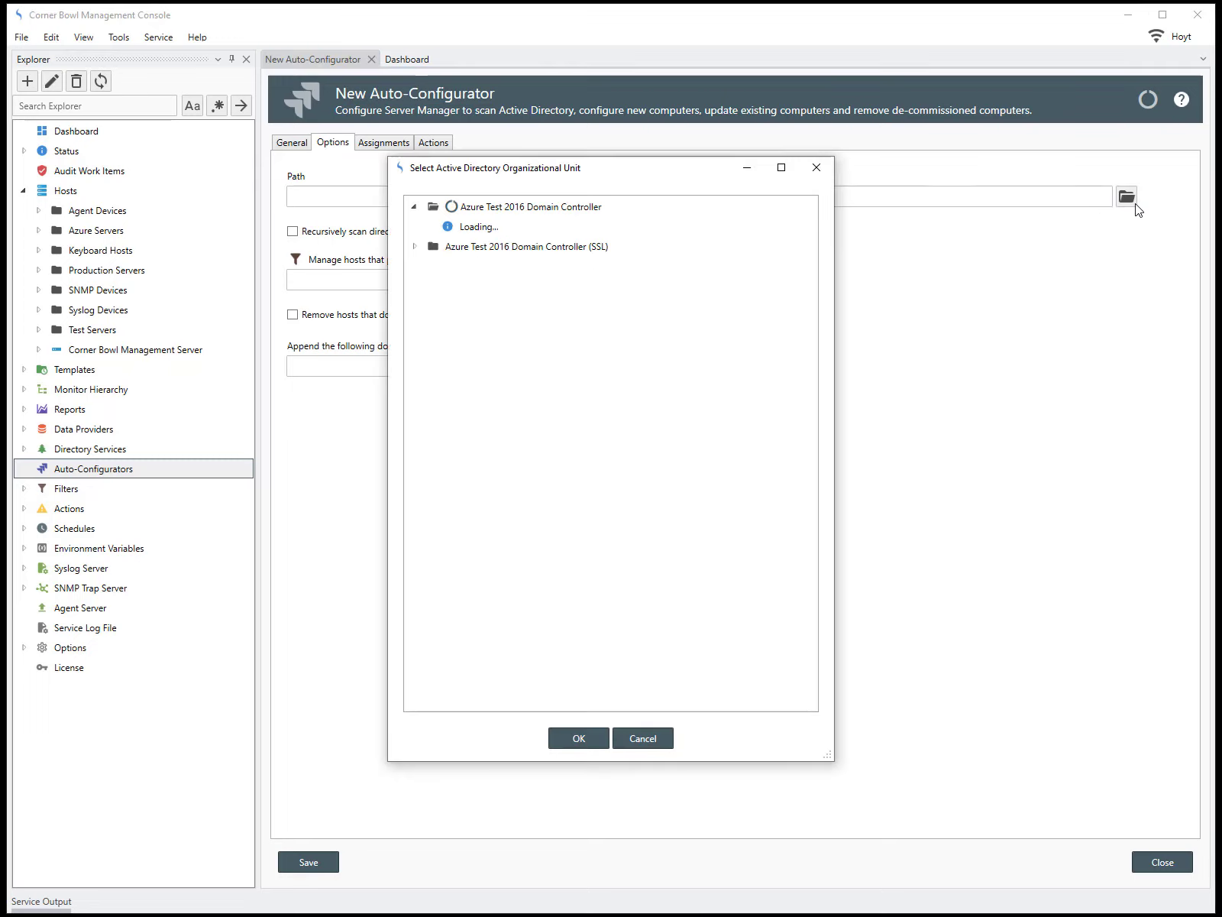
click(552, 211)
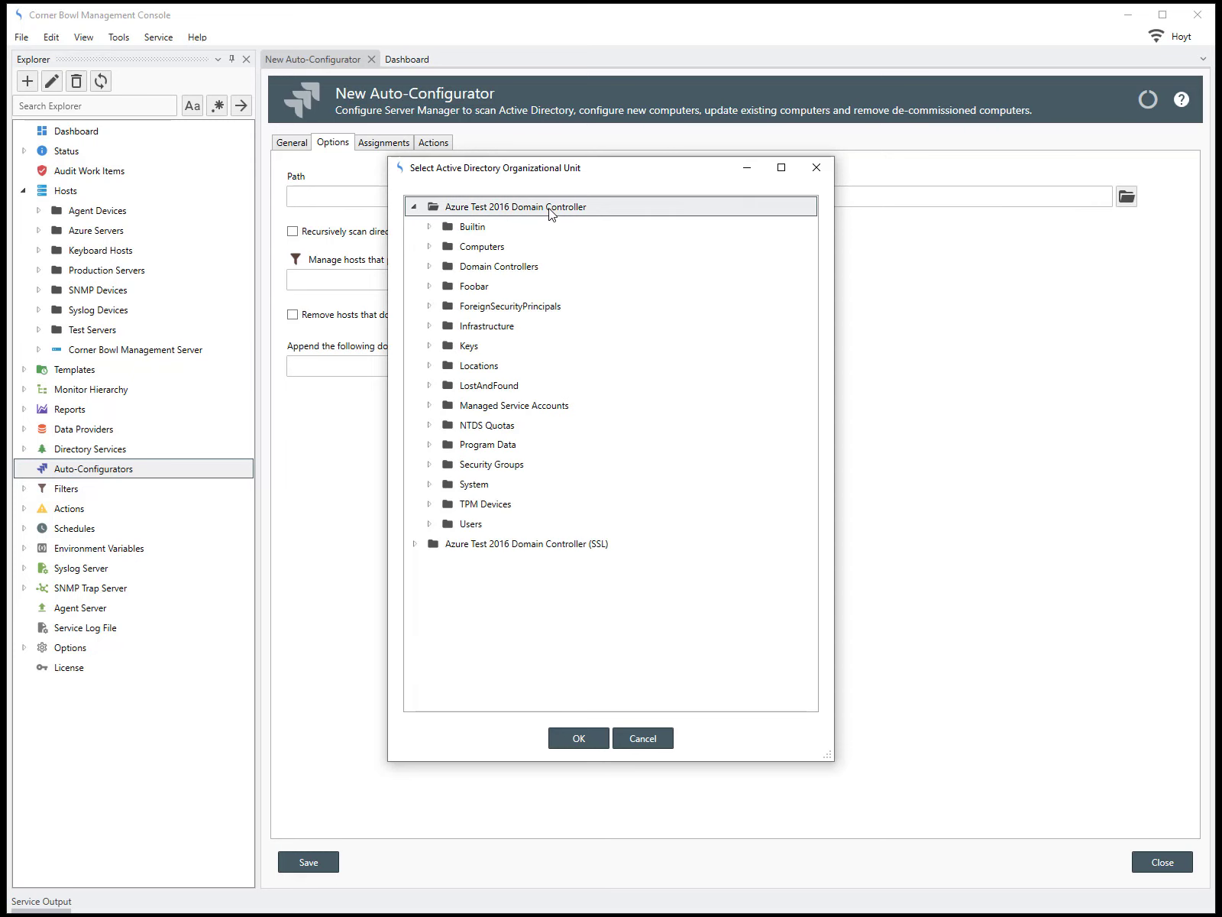
click(587, 737)
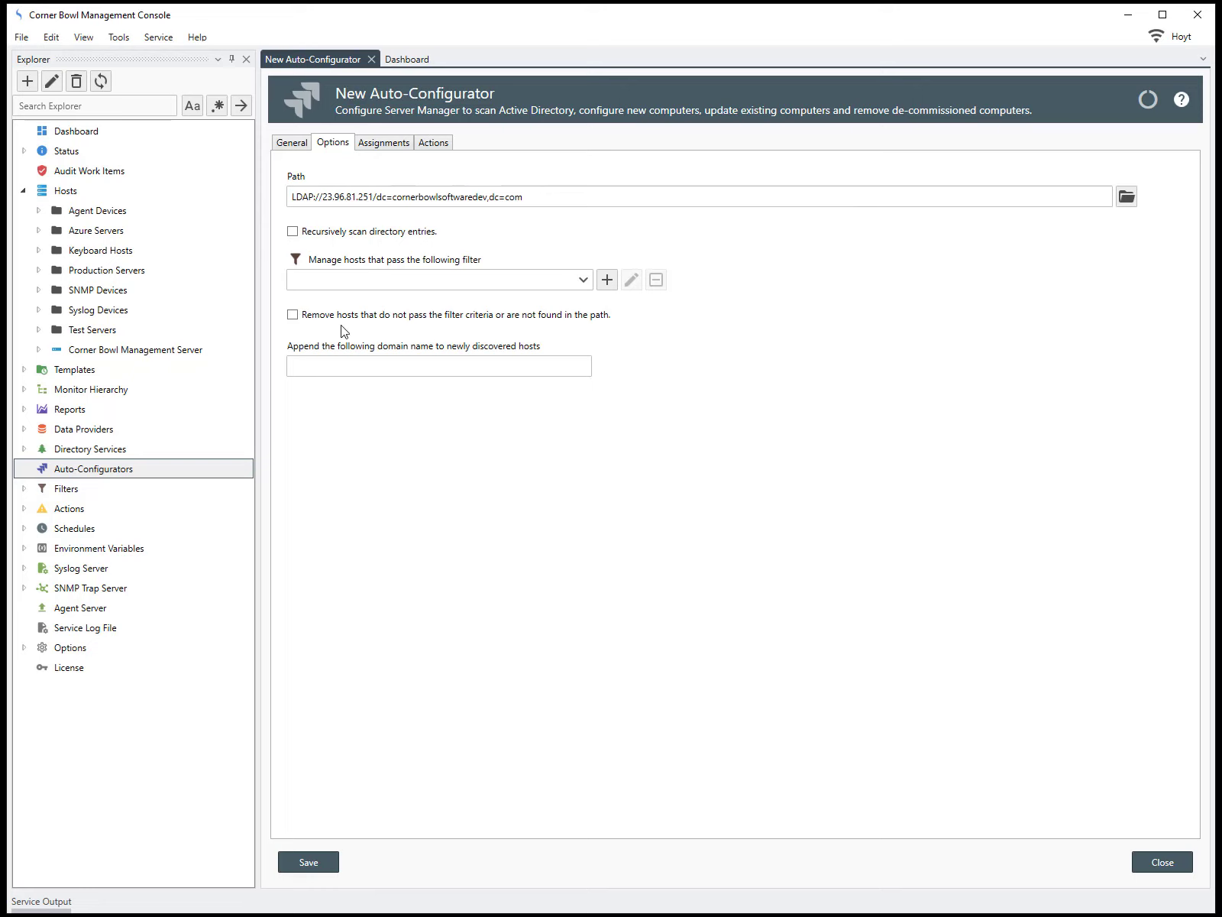
click(291, 232)
- Create a new host group named Auto-Configurators in the auto-configurator's host group assignments
click(371, 149)
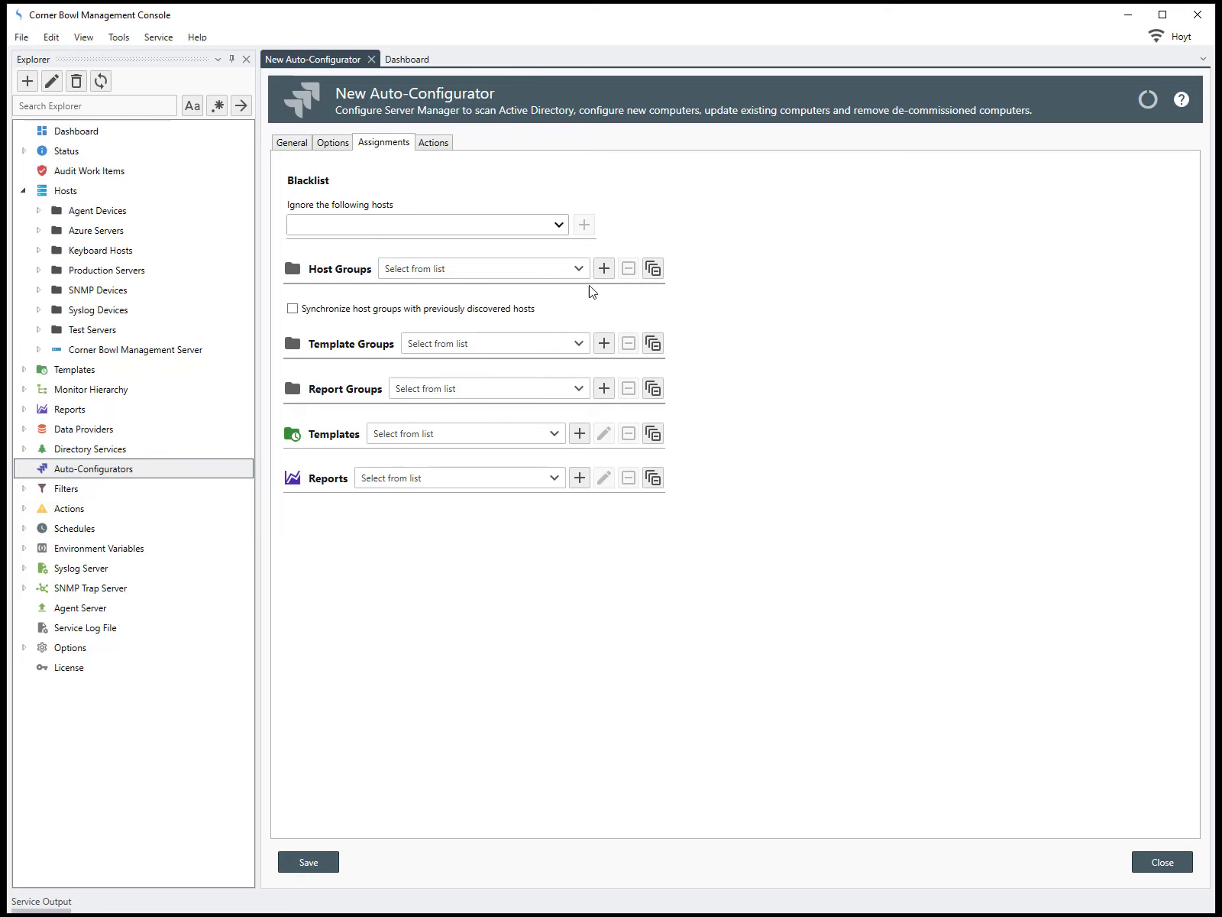
click(604, 269)
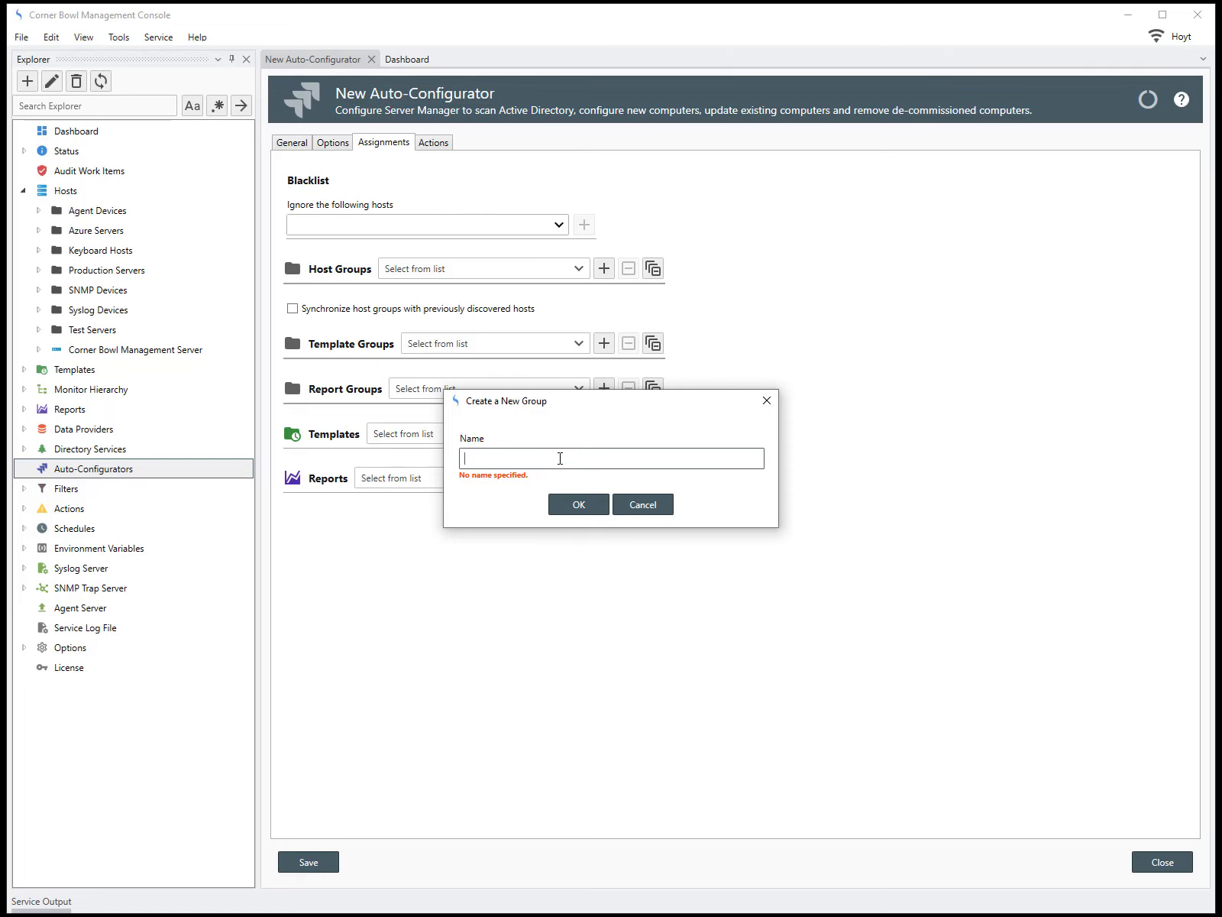
text(Auto-Configurators)
click(579, 504)
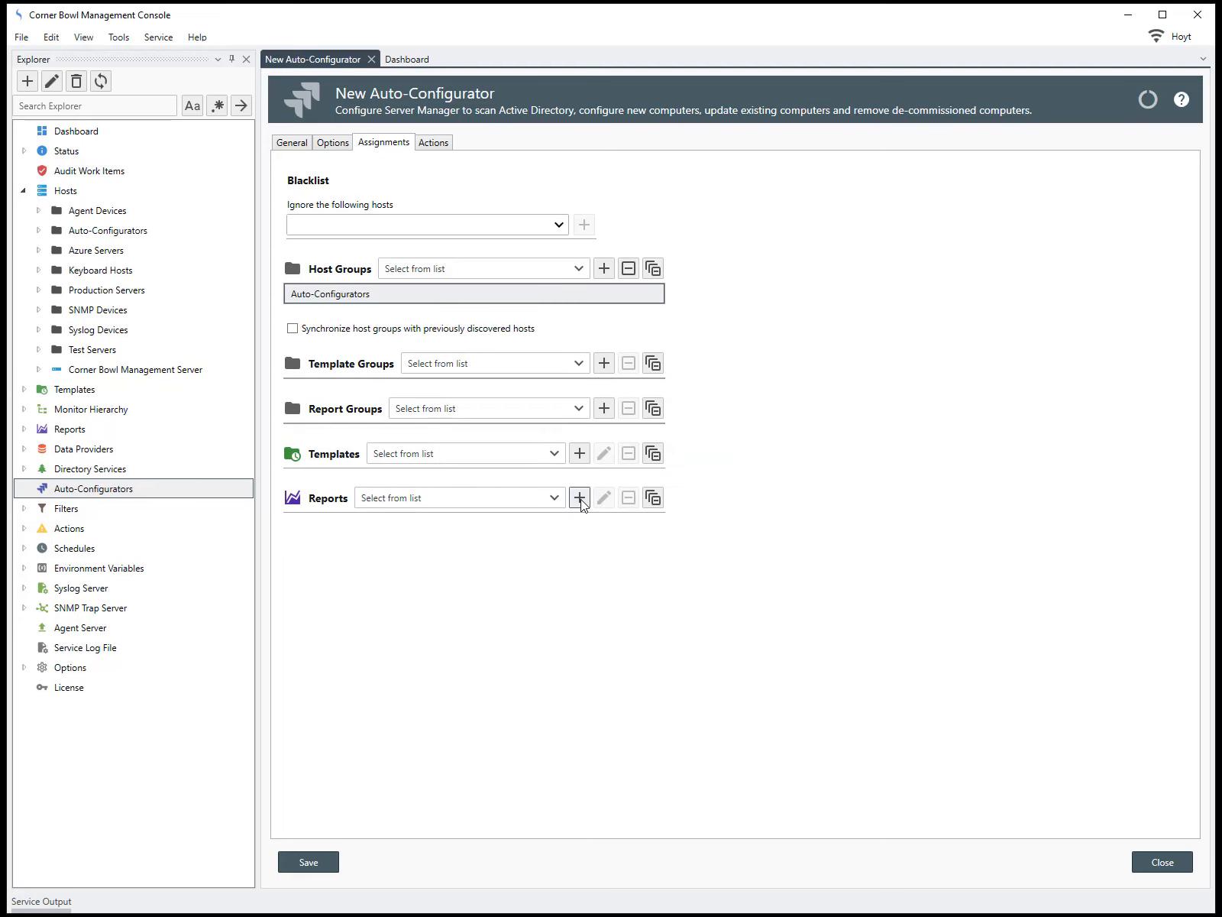
- Assign the Send an Email action from the sample Email actions to the auto-configurator's On Complete trigger and save the auto-configurator
click(434, 143)
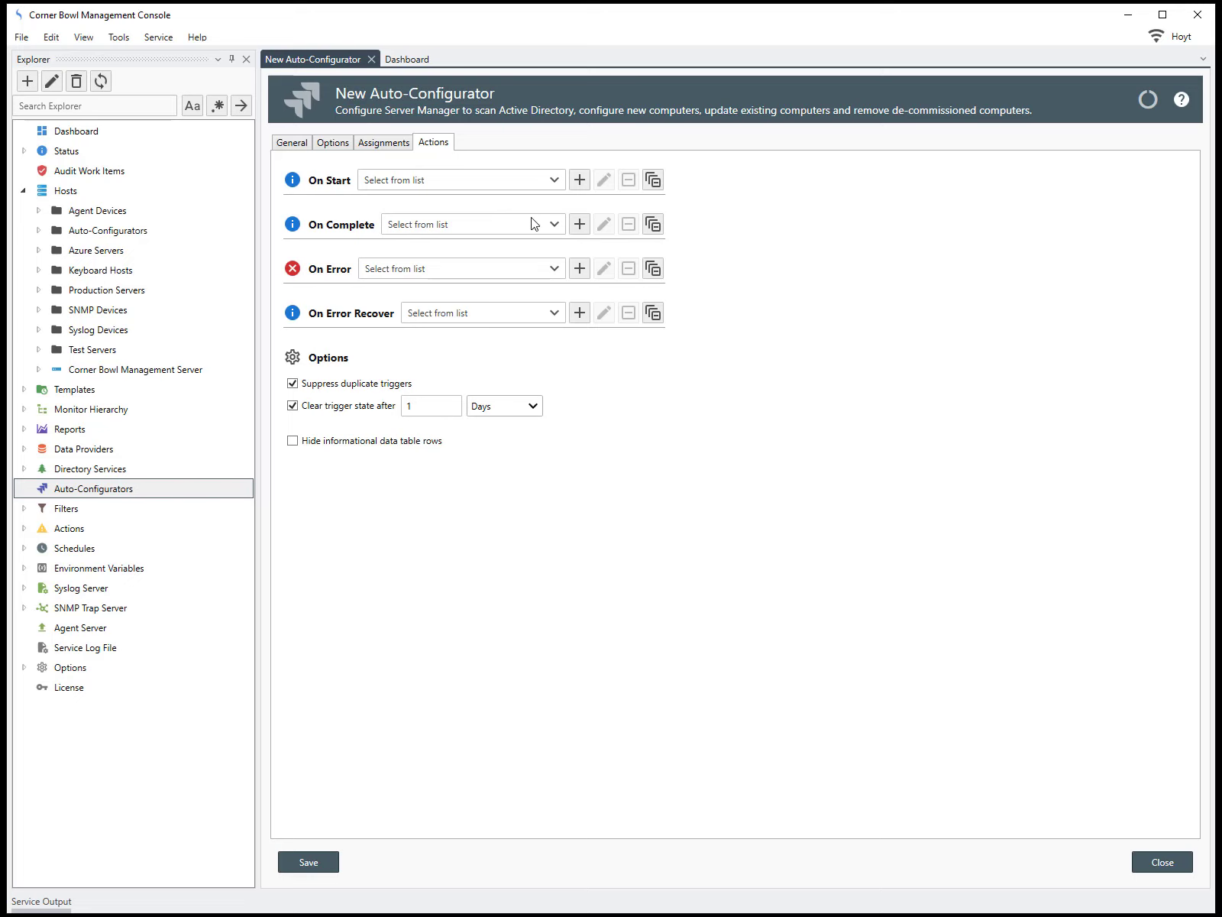
click(555, 226)
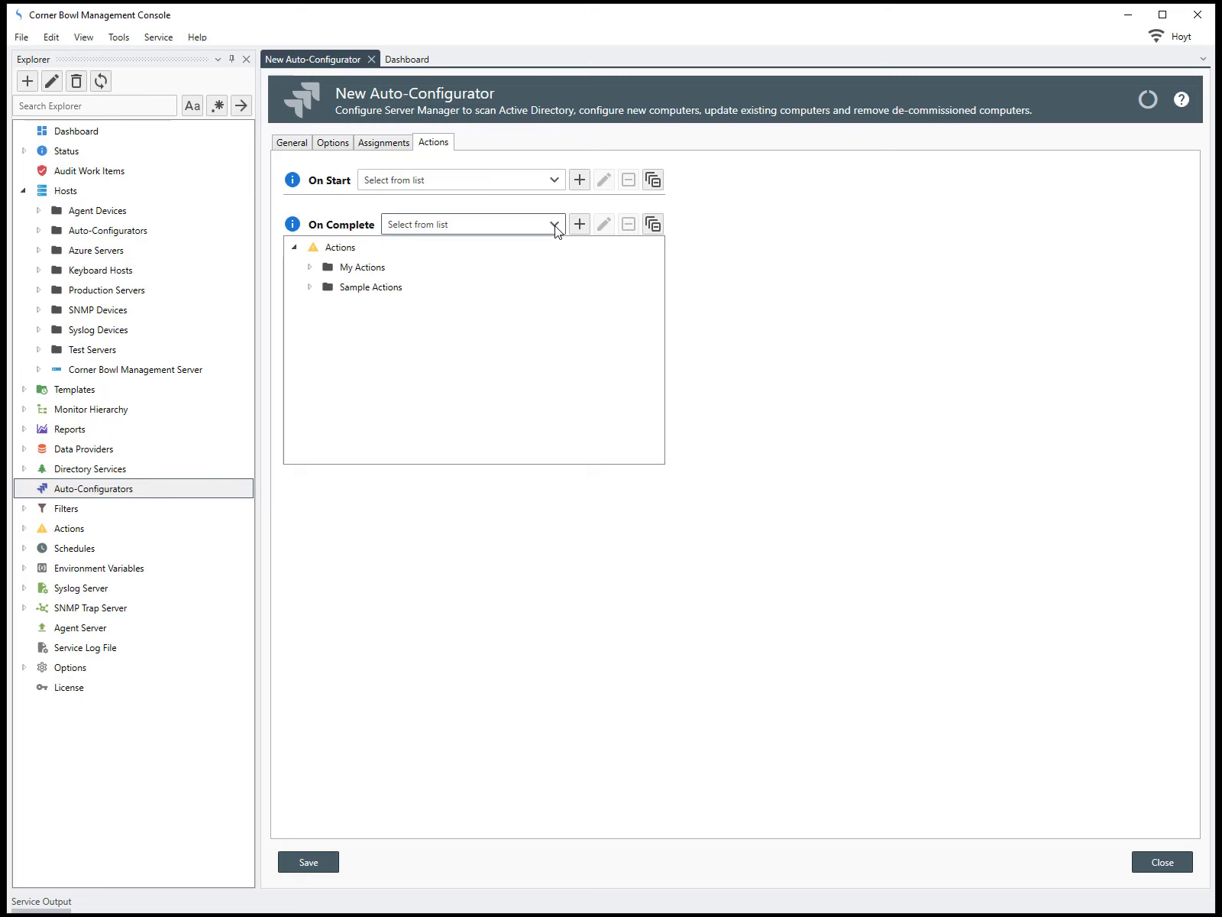
click(310, 287)
click(323, 327)
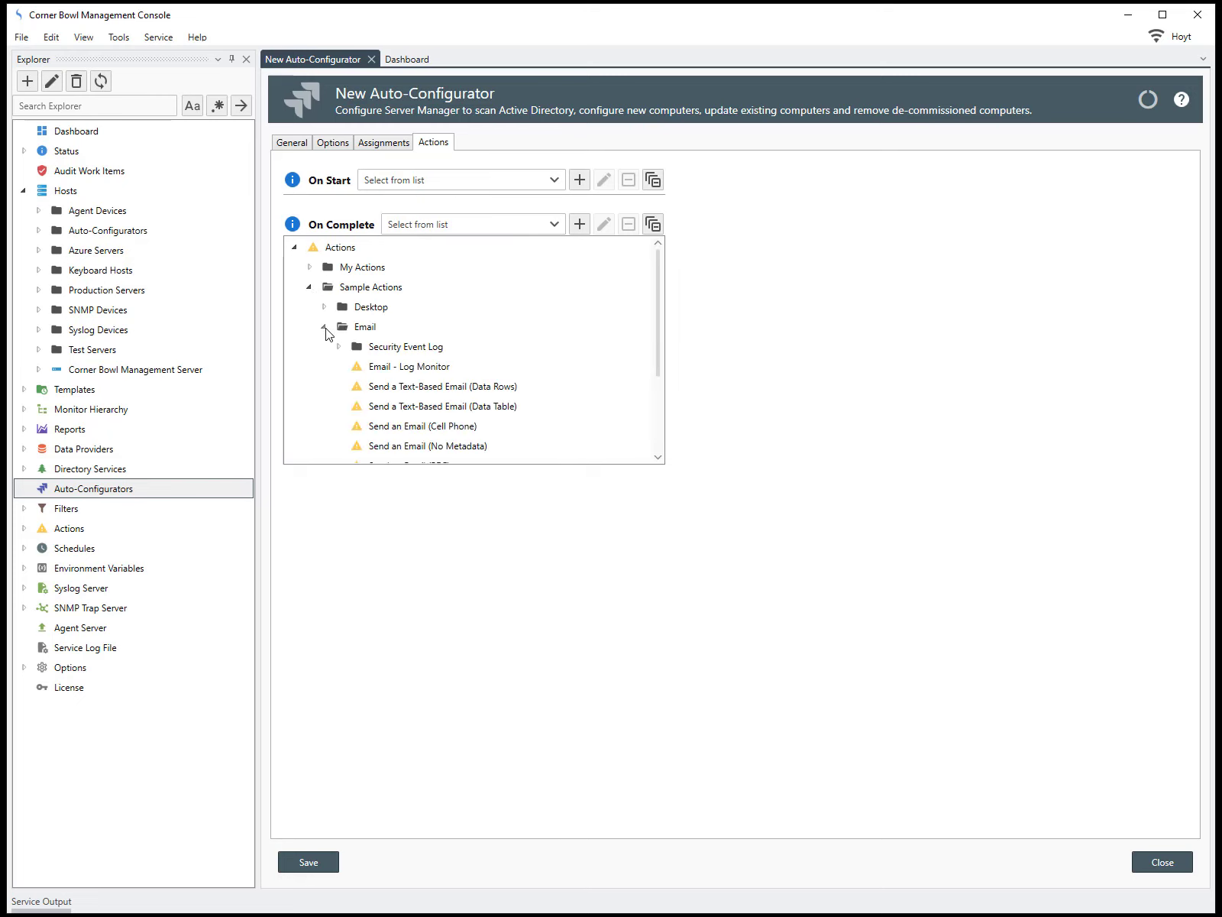
click(372, 411)
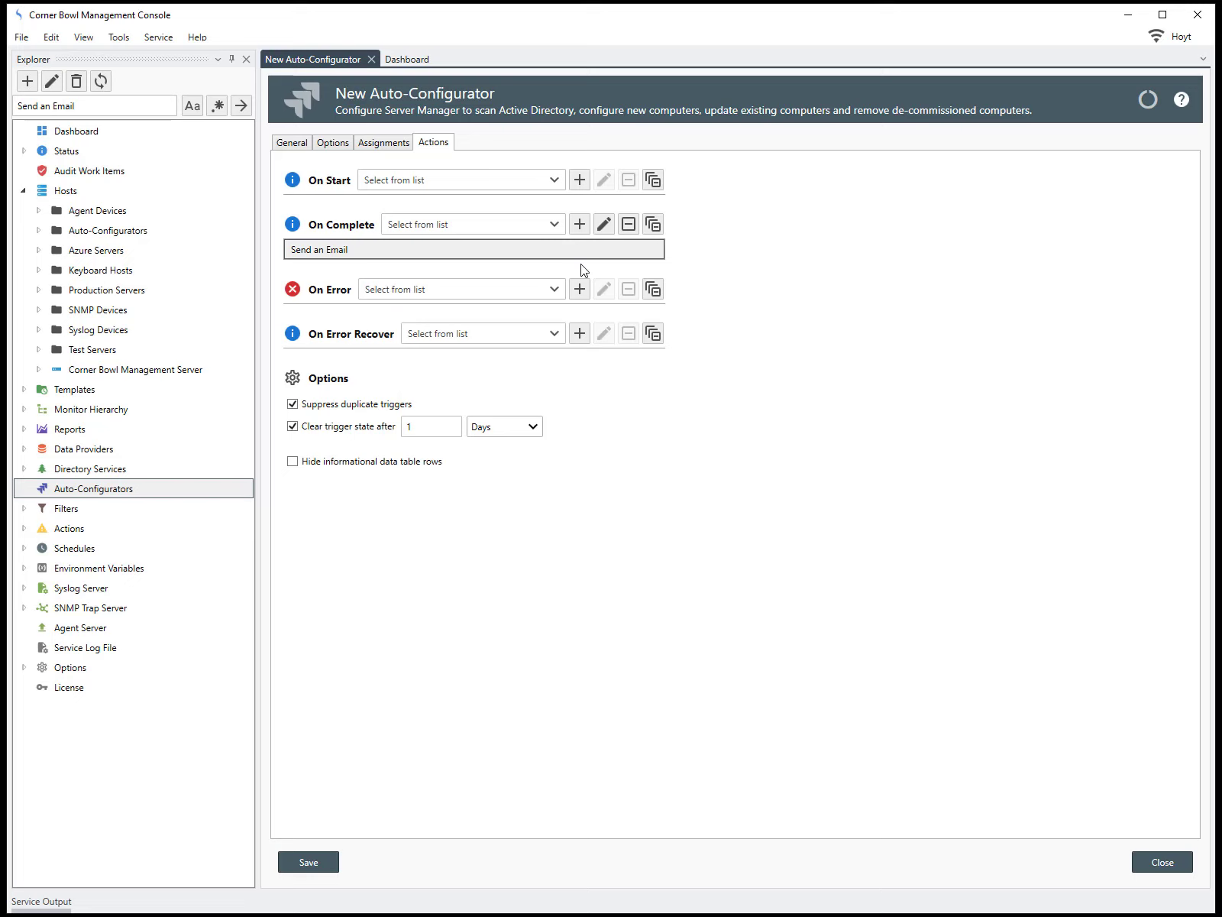
click(323, 868)
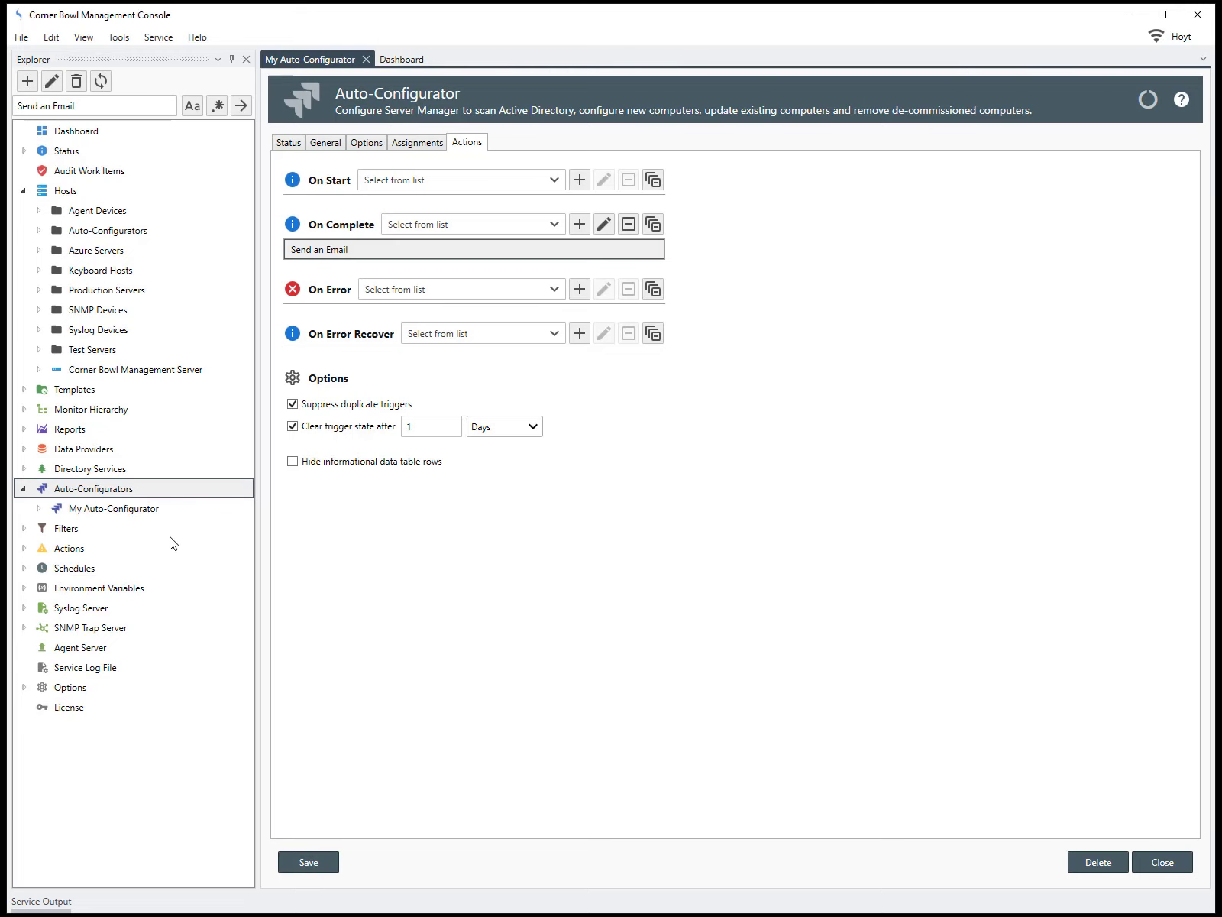
- Execute My Auto-Configurator in verbose mode
click(141, 510)
right_click(142, 513)
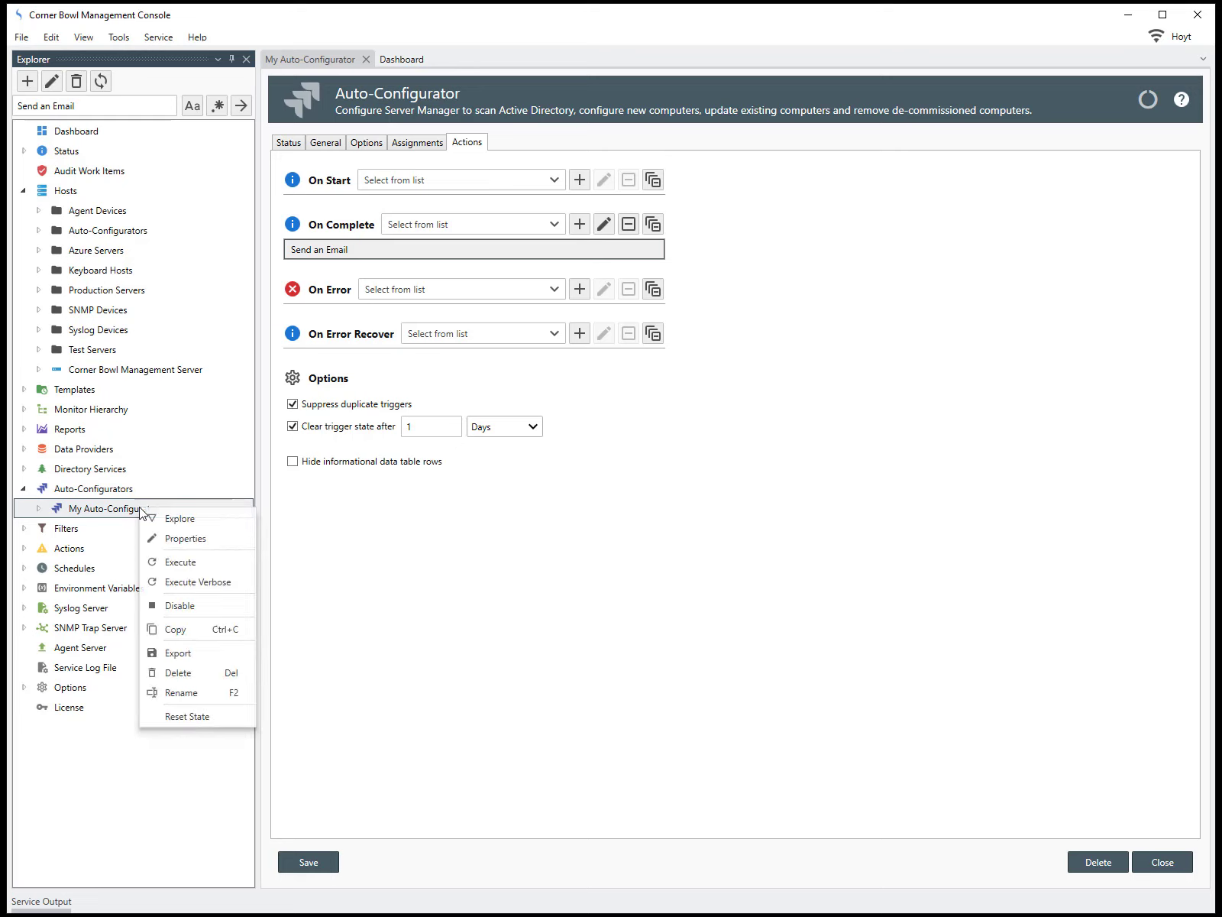
click(191, 583)
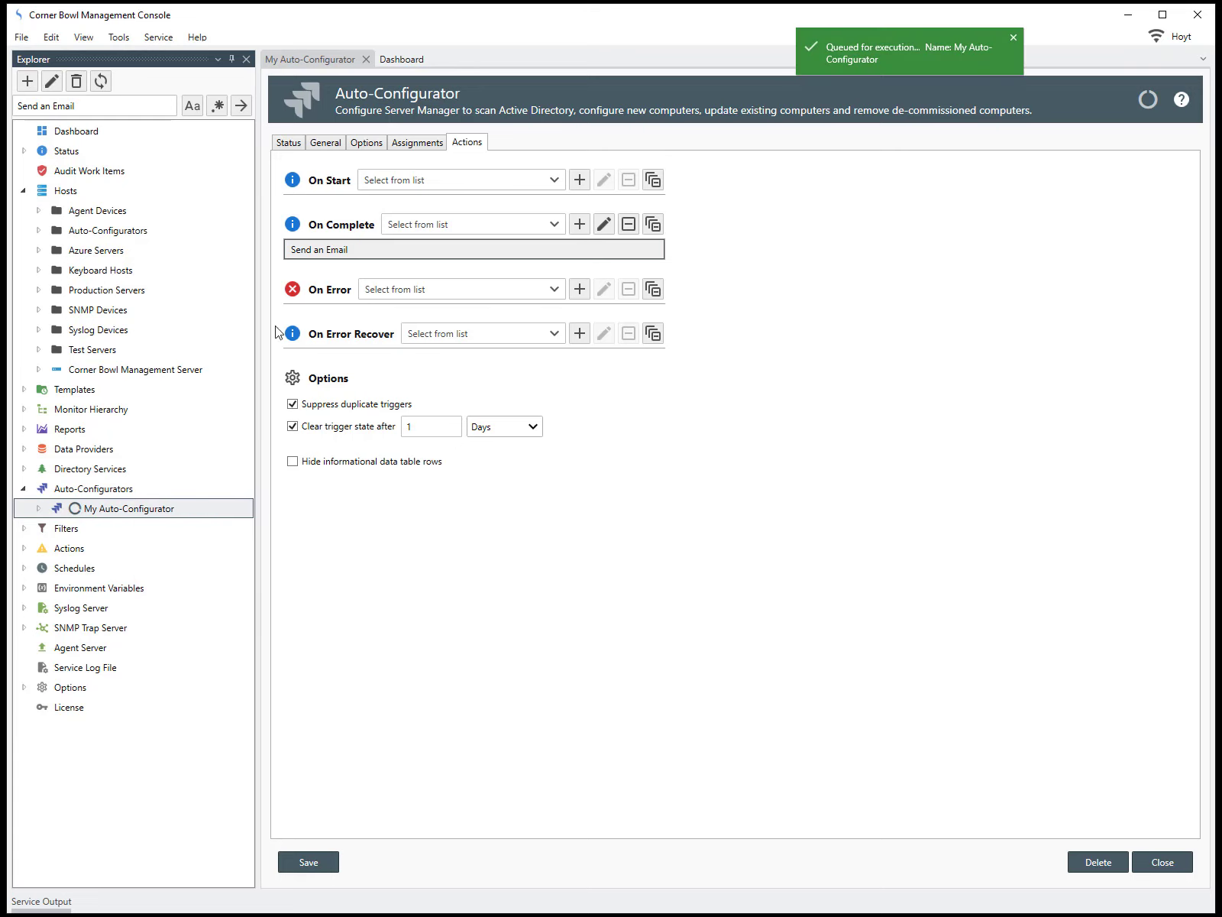
- Review the auto-configurator's execution status with an enlarged history list, and expand the Auto-Configurators host group to check its hosts
click(289, 144)
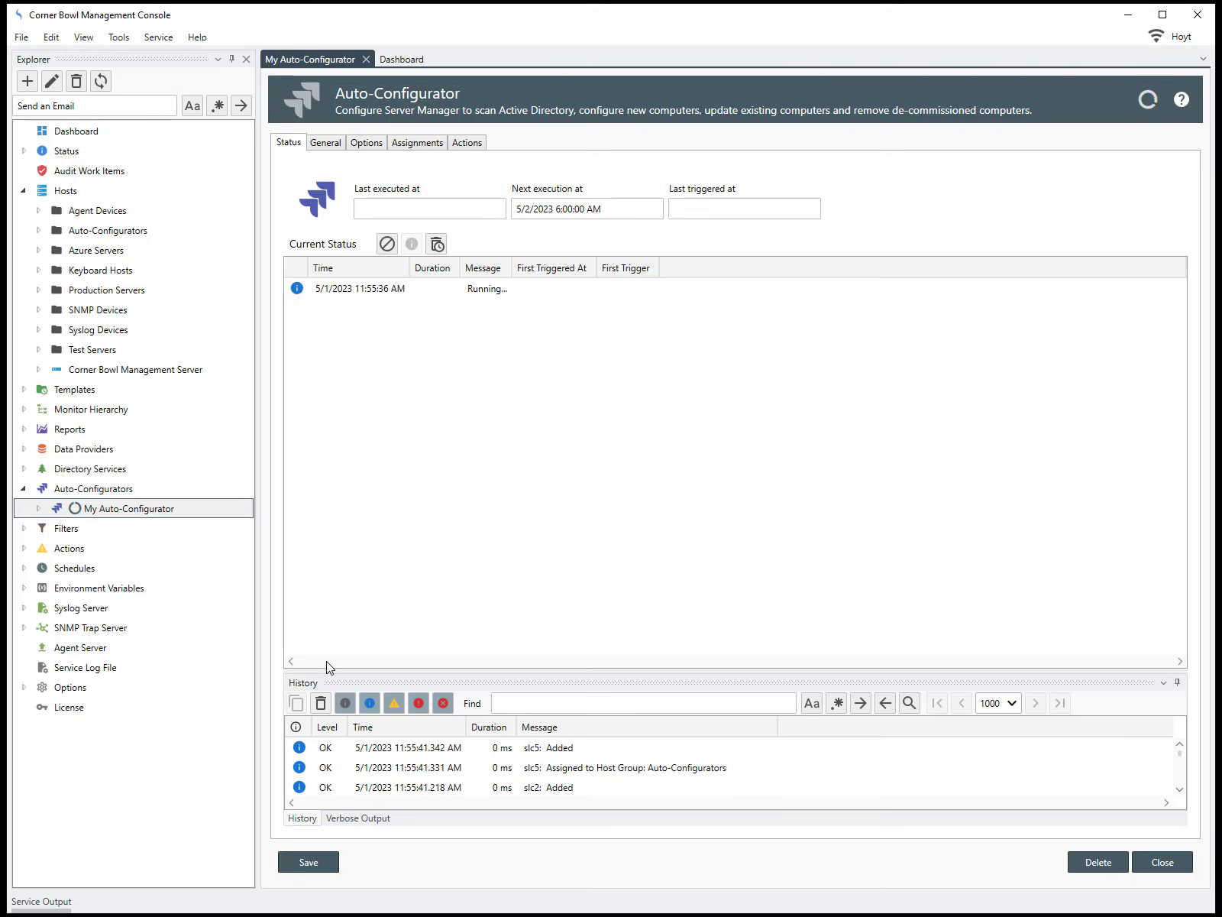
drag(327, 672, 307, 353)
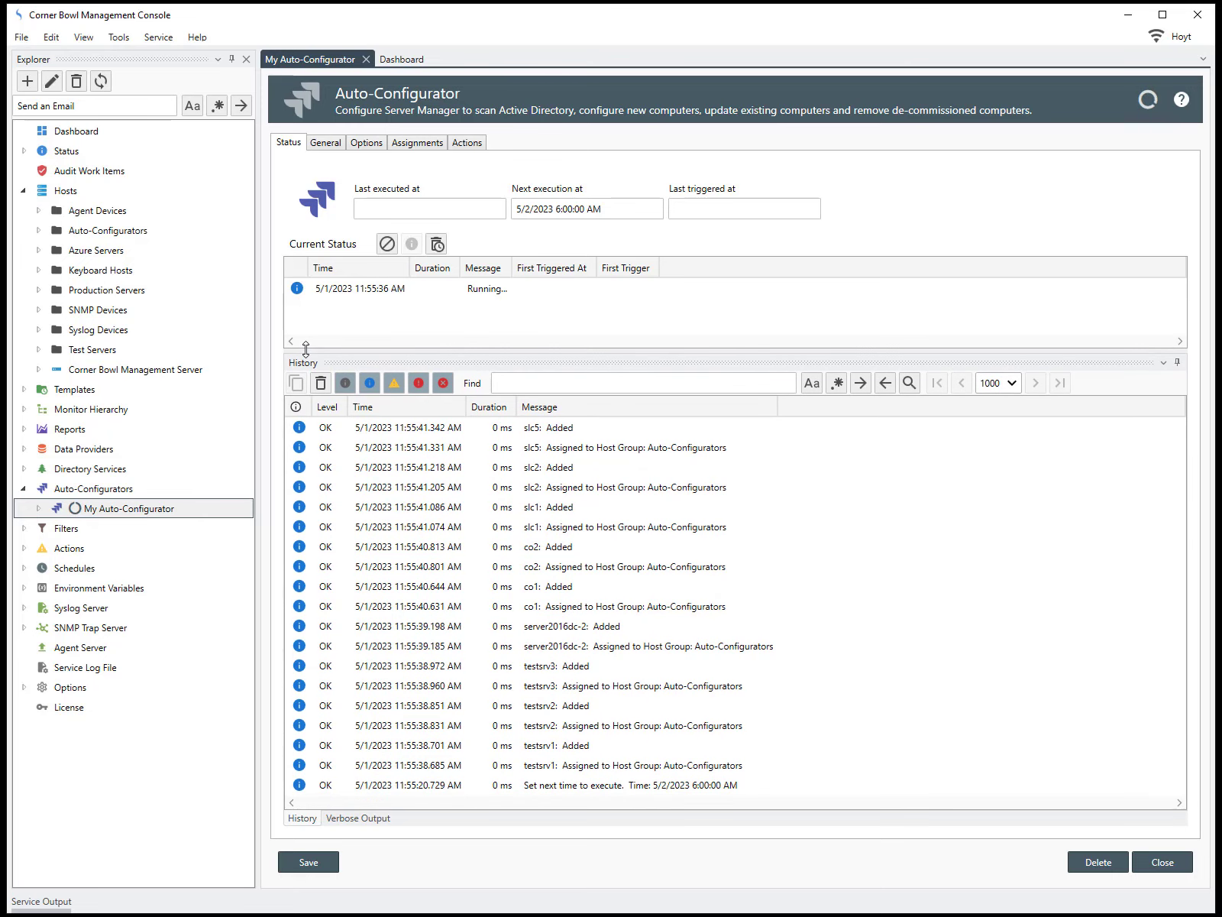
click(39, 230)
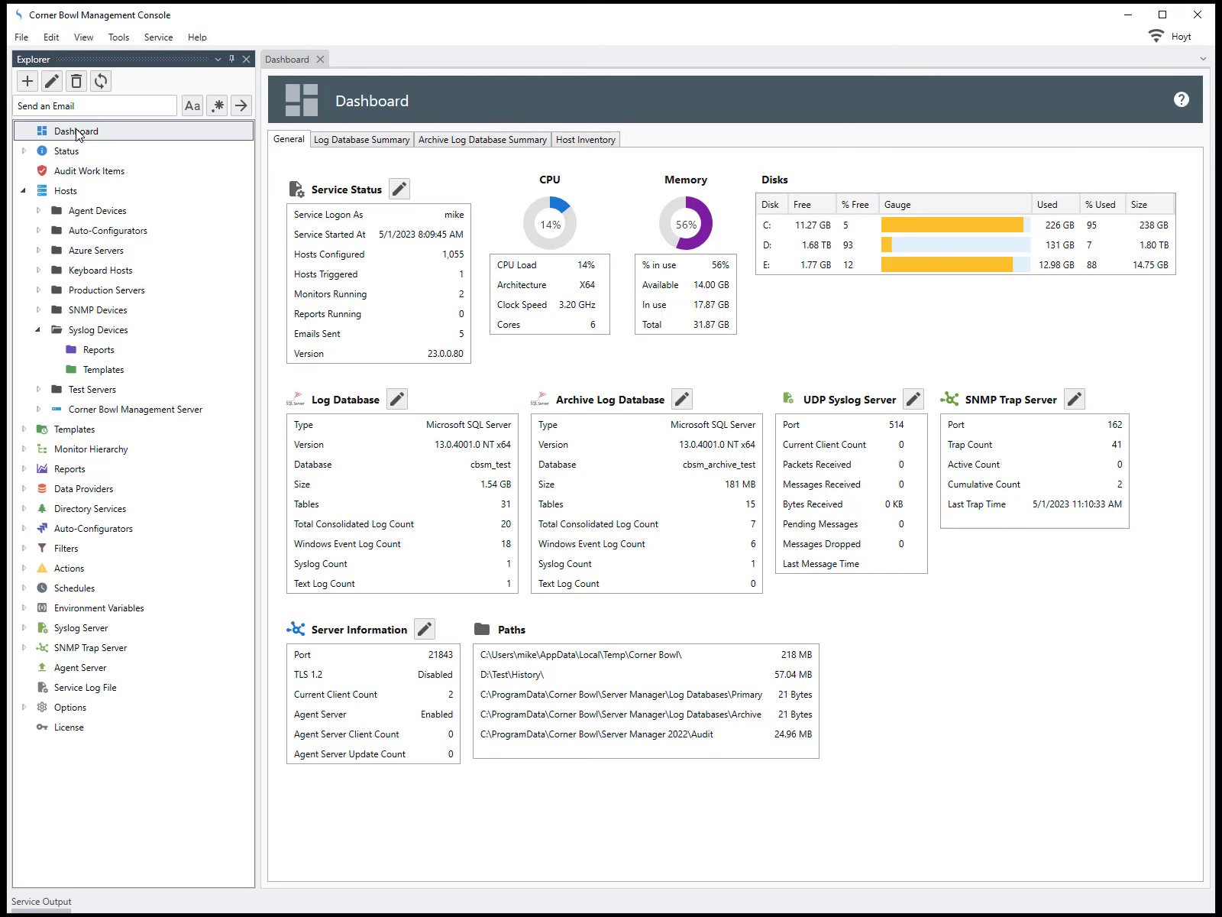
- Review the Syslog Server Settings, selecting IP Address as the host identification method, and check the template and group assignments
click(24, 628)
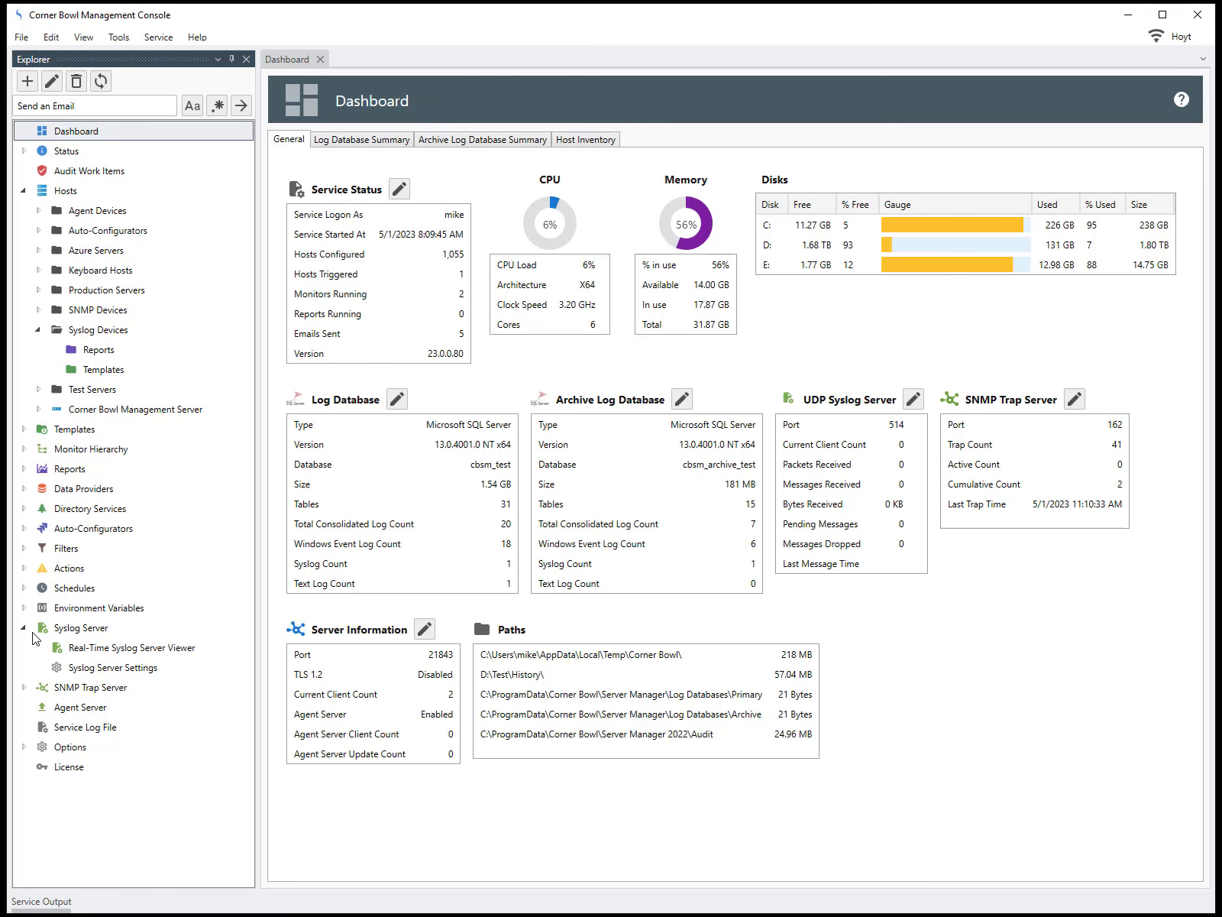
click(101, 669)
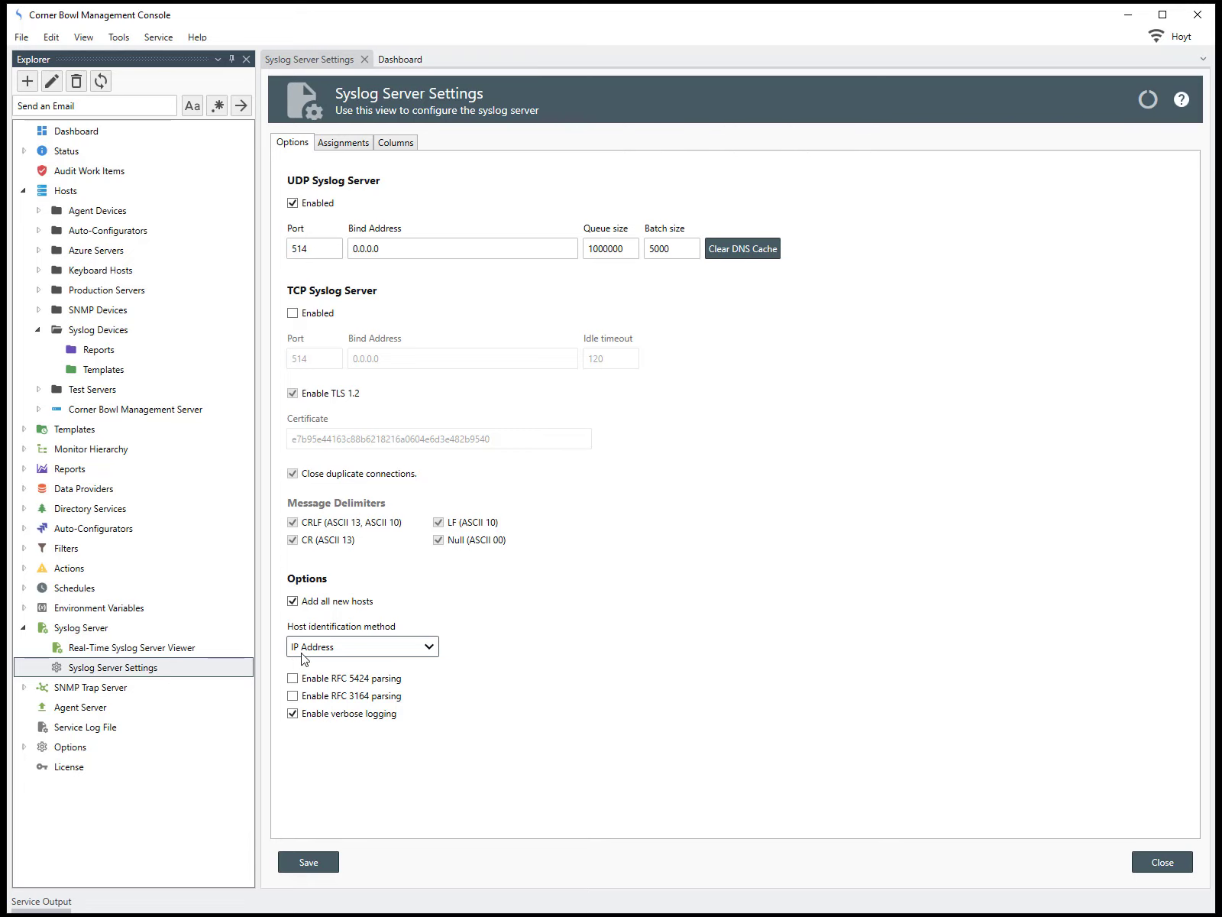
click(301, 651)
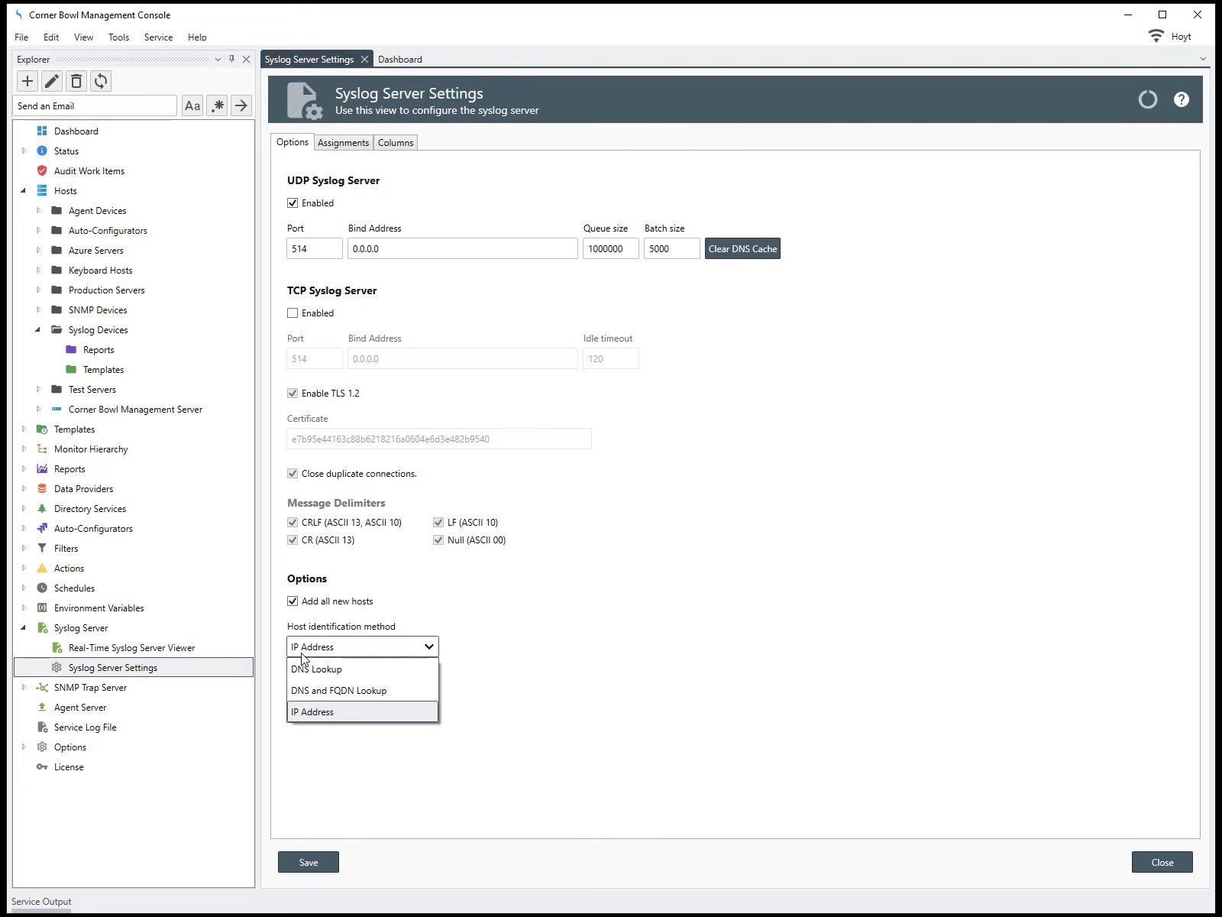
click(303, 712)
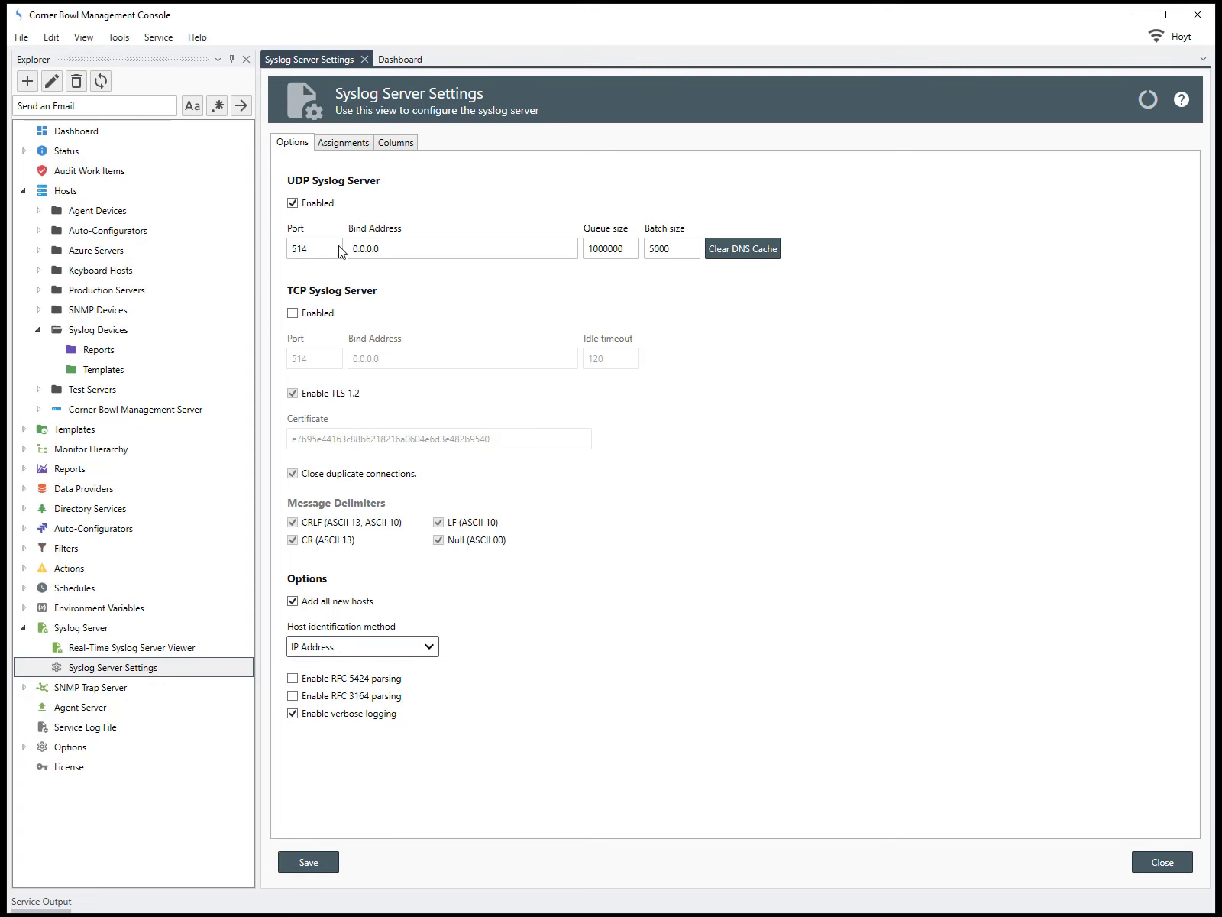
click(342, 144)
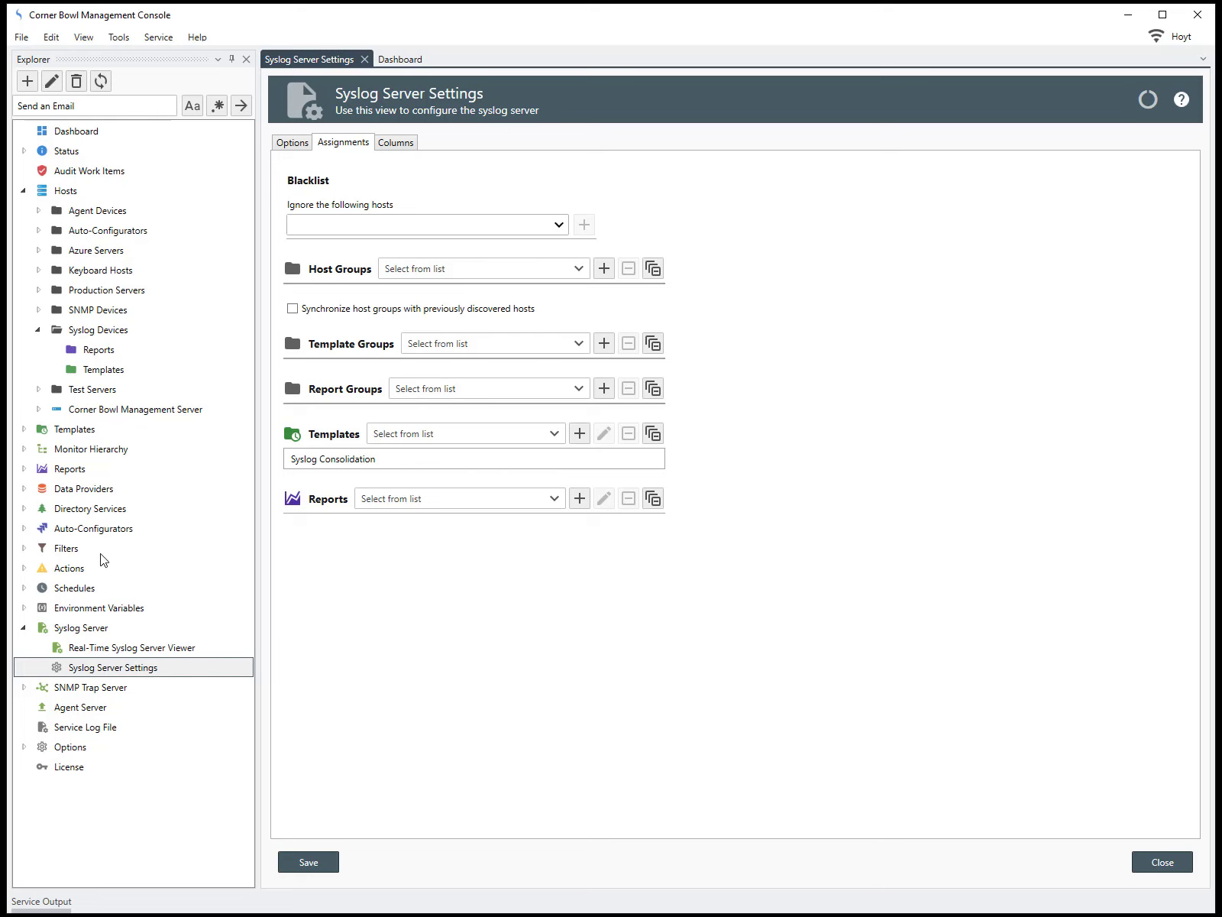
- Send a test Syslog message with the Syslog action from the sample Syslog actions
click(27, 568)
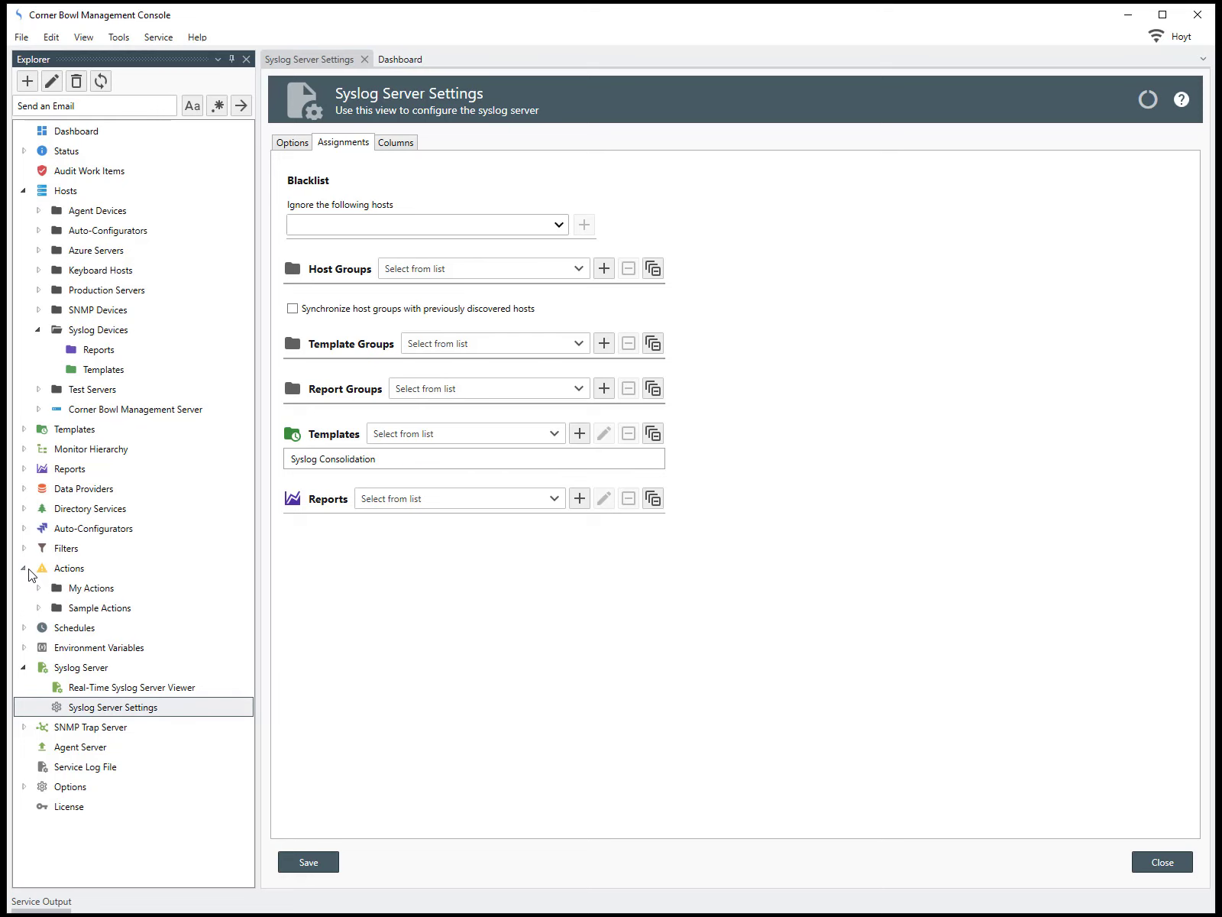
click(38, 608)
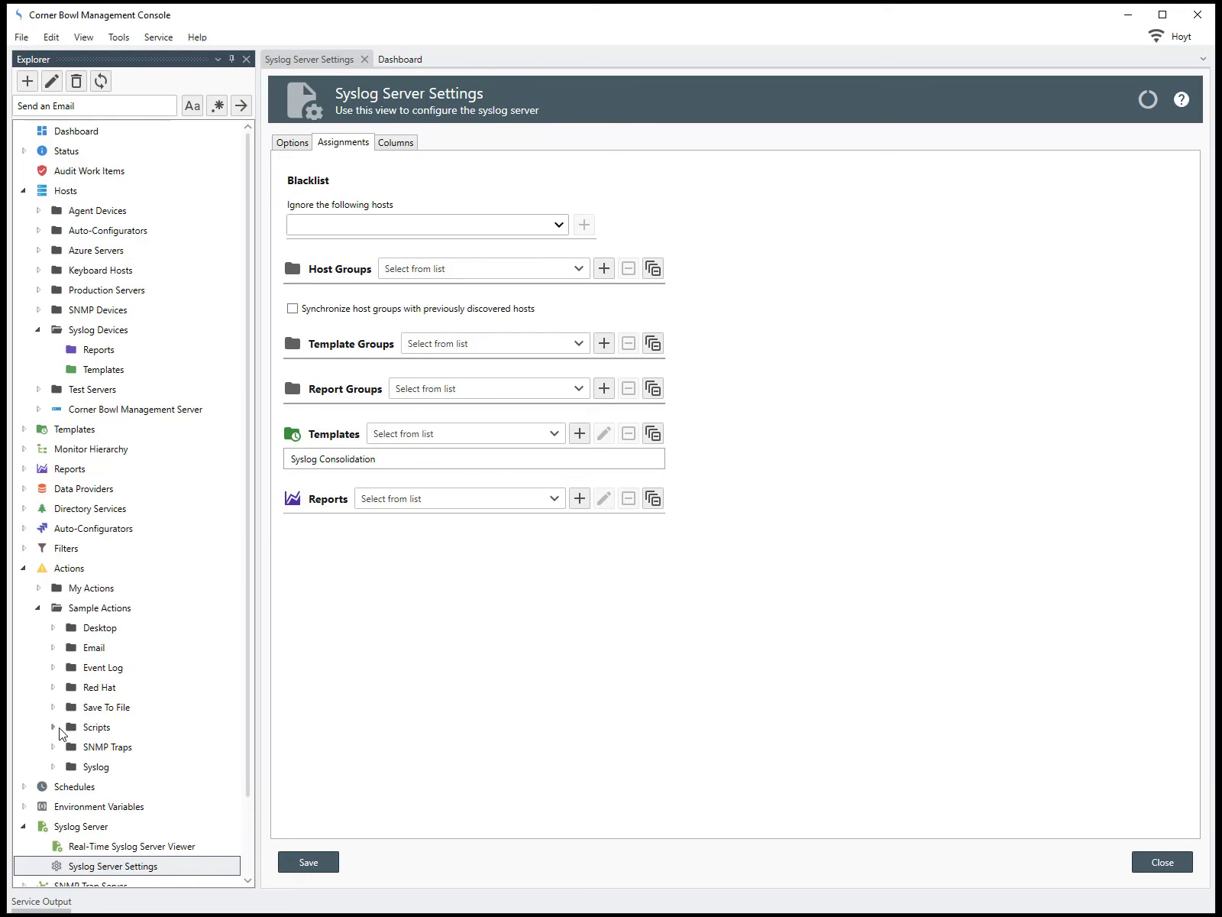
click(53, 768)
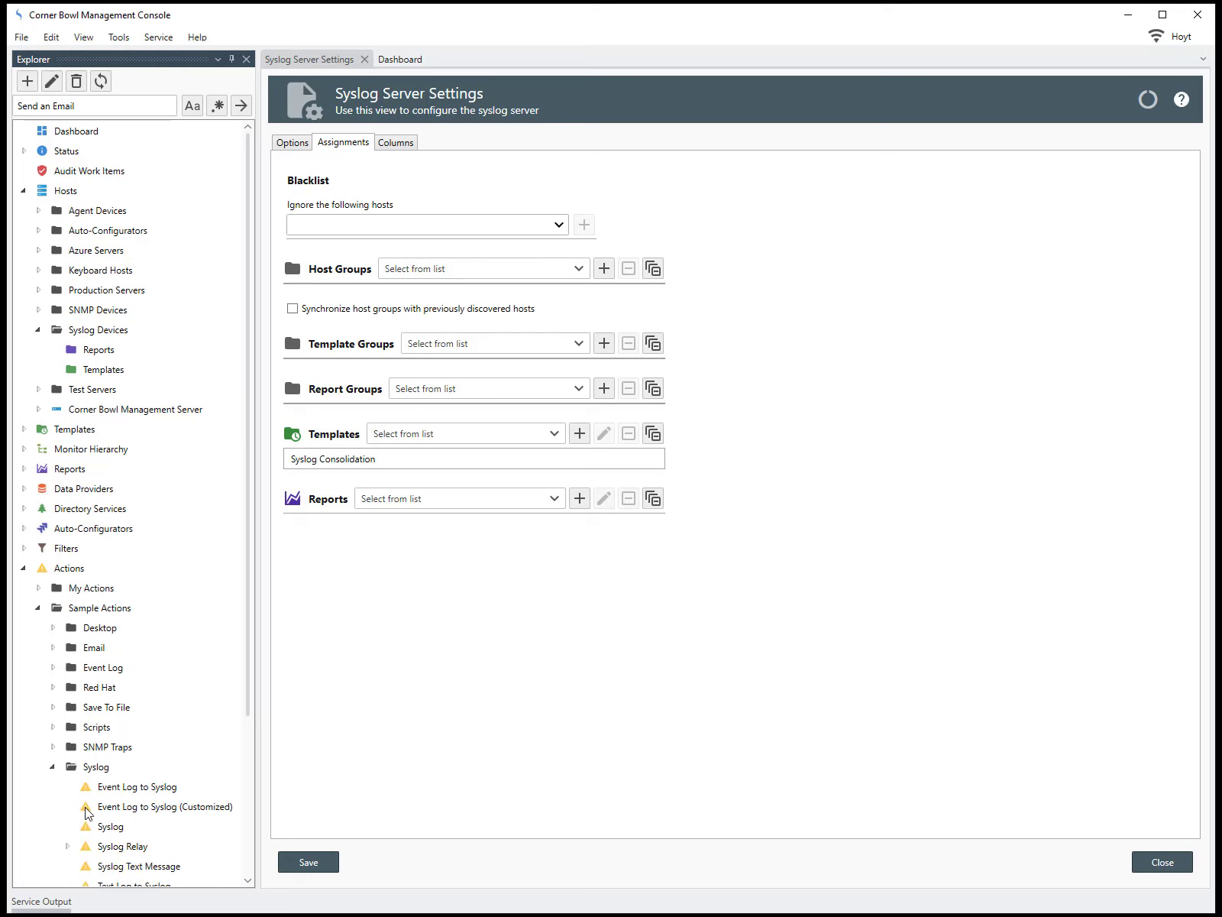
right_click(113, 831)
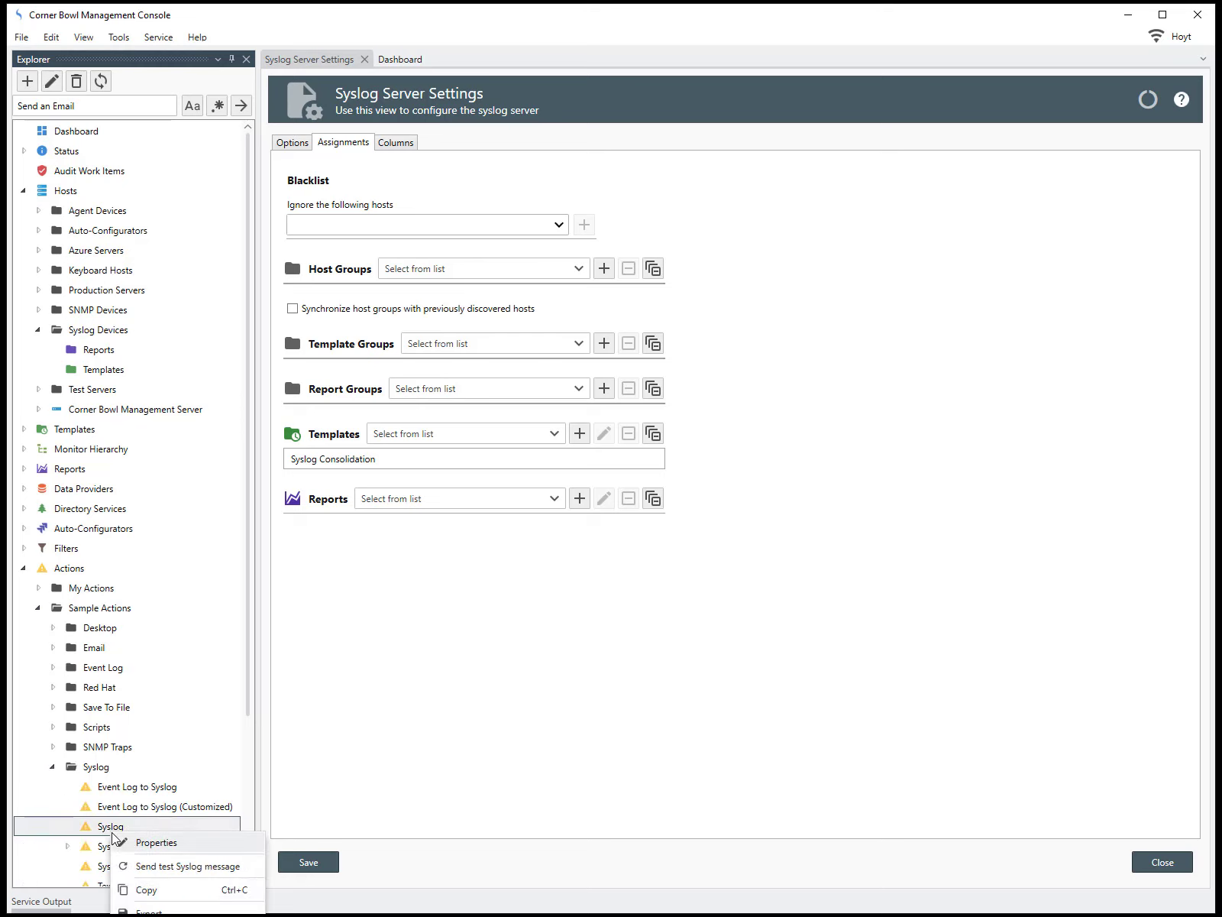
click(146, 866)
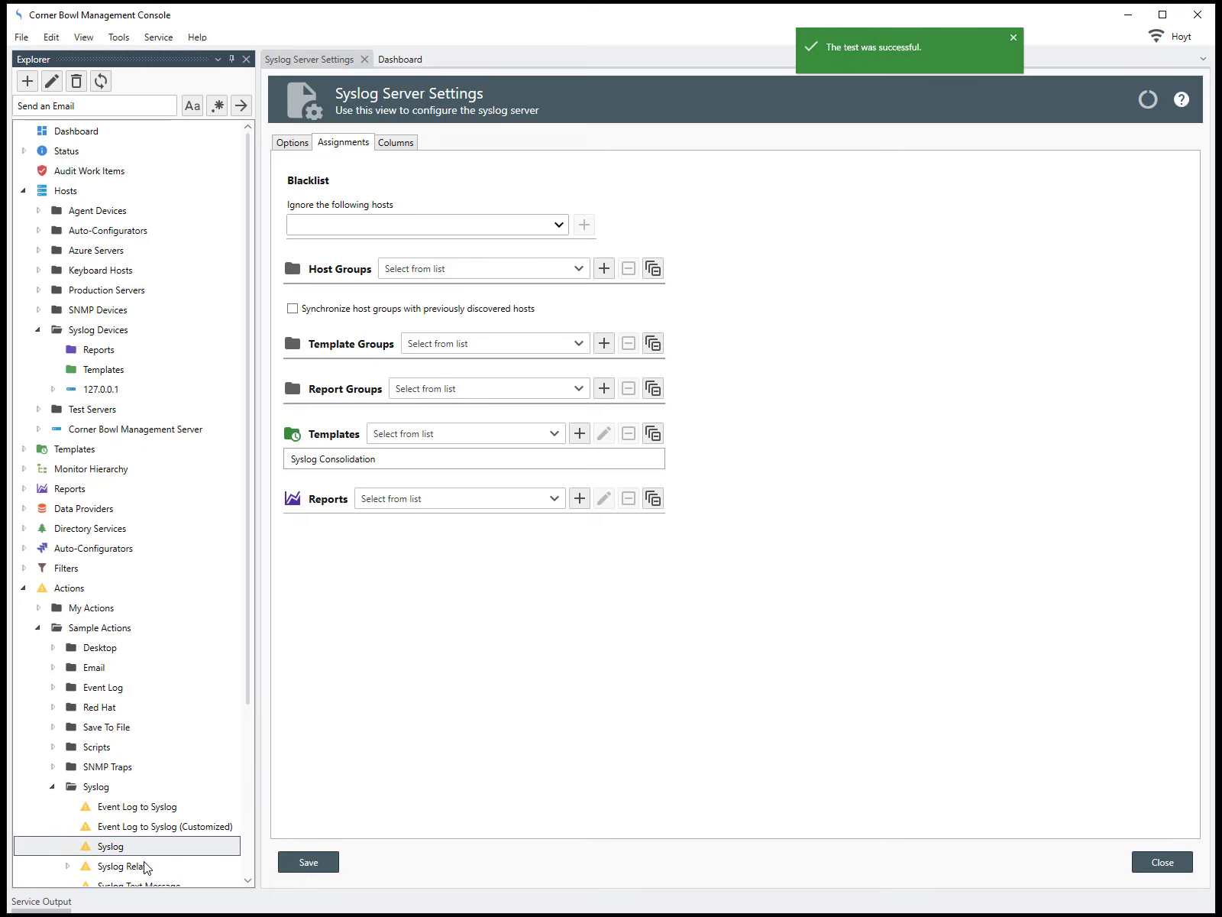
- Examine the templates assigned to host 127.0.0.1 in the Syslog Devices group
click(105, 391)
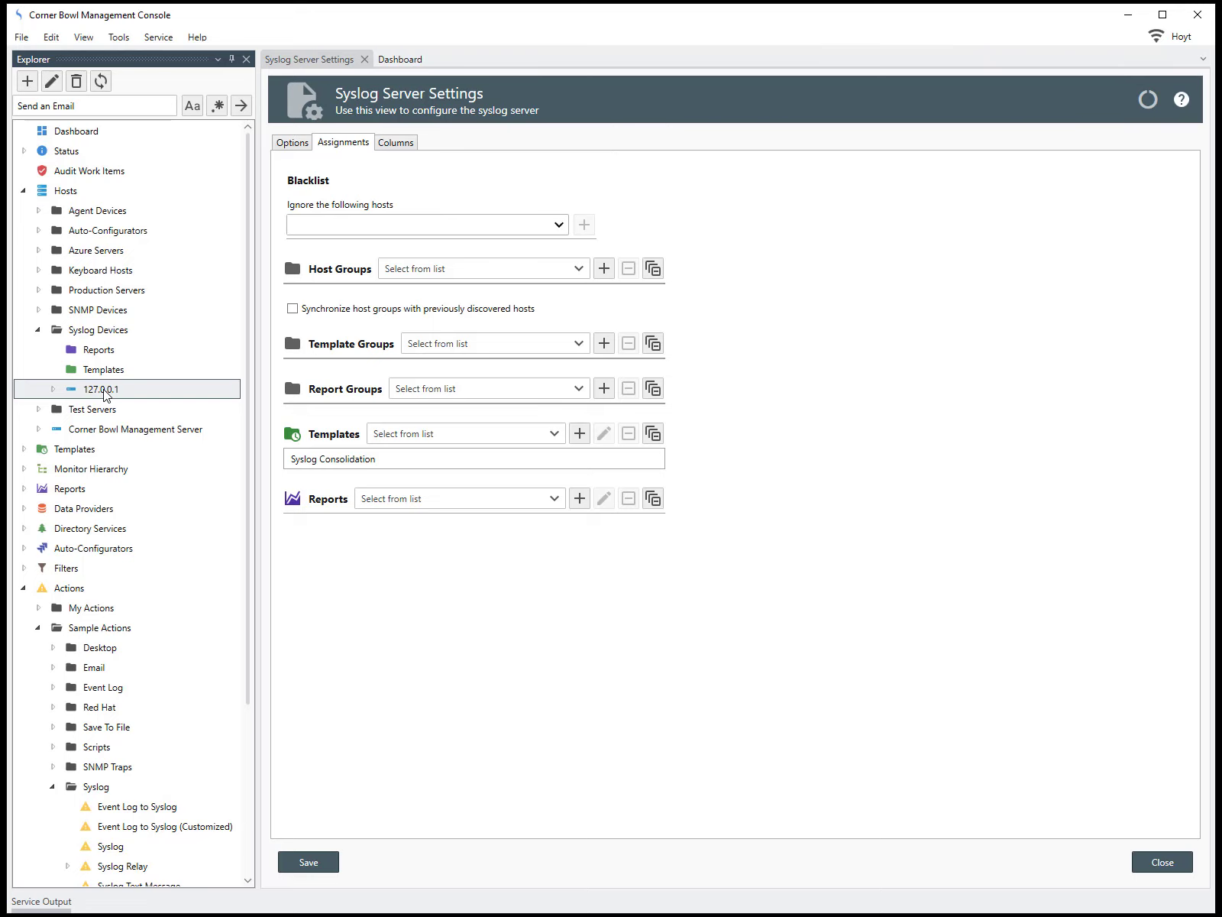
click(53, 390)
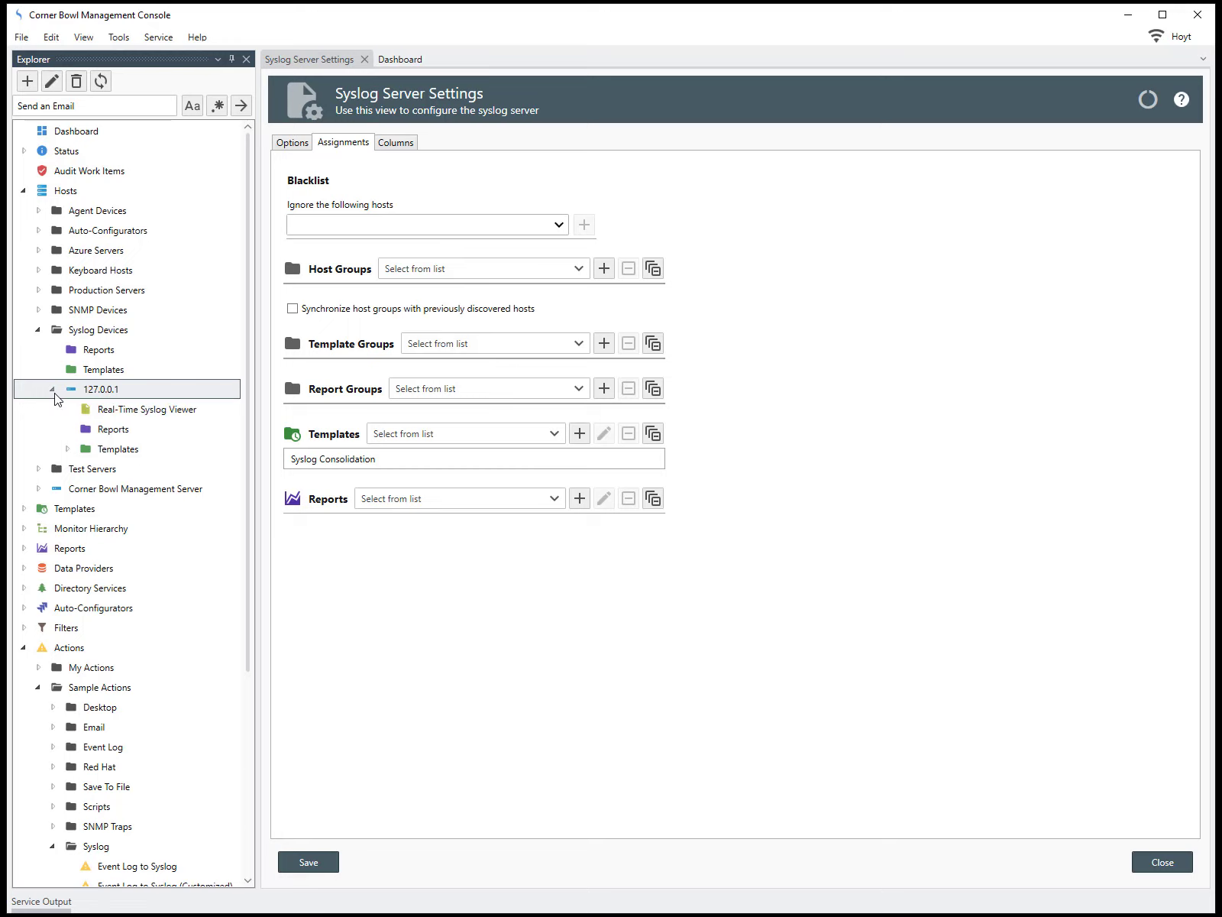
click(68, 450)
click(121, 470)
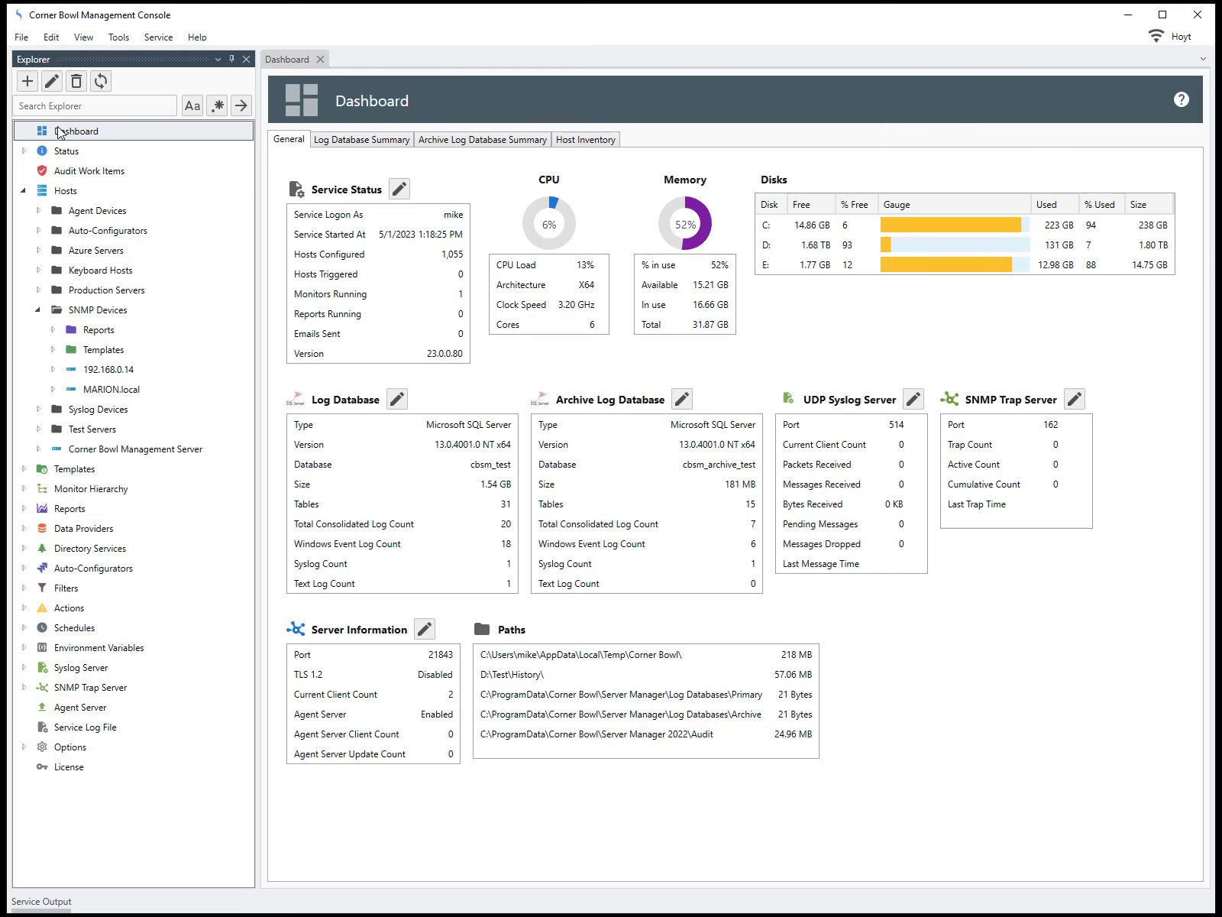
- Review the SNMP Trap Server Settings and the SNMP Trap Consolidation template in its assignments
click(25, 688)
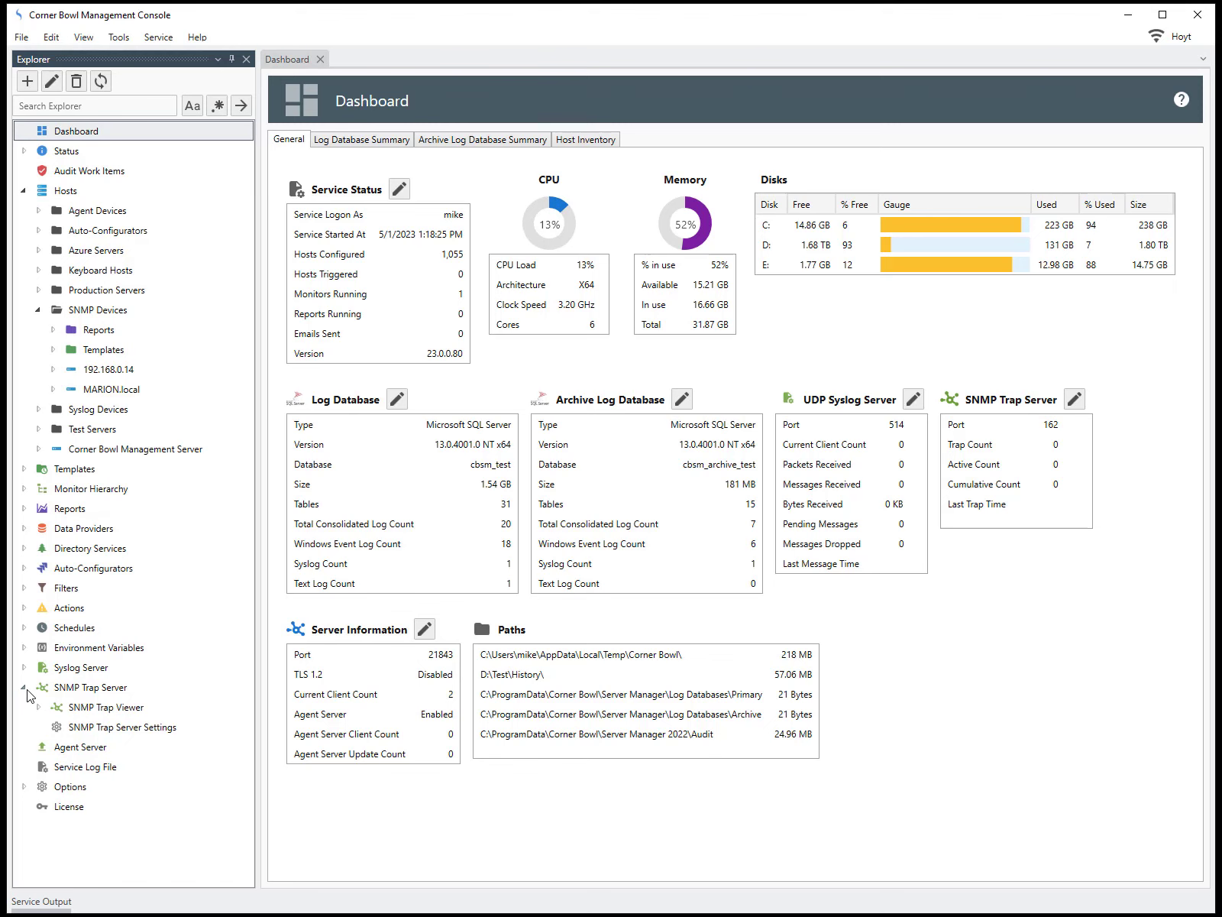
double_click(83, 729)
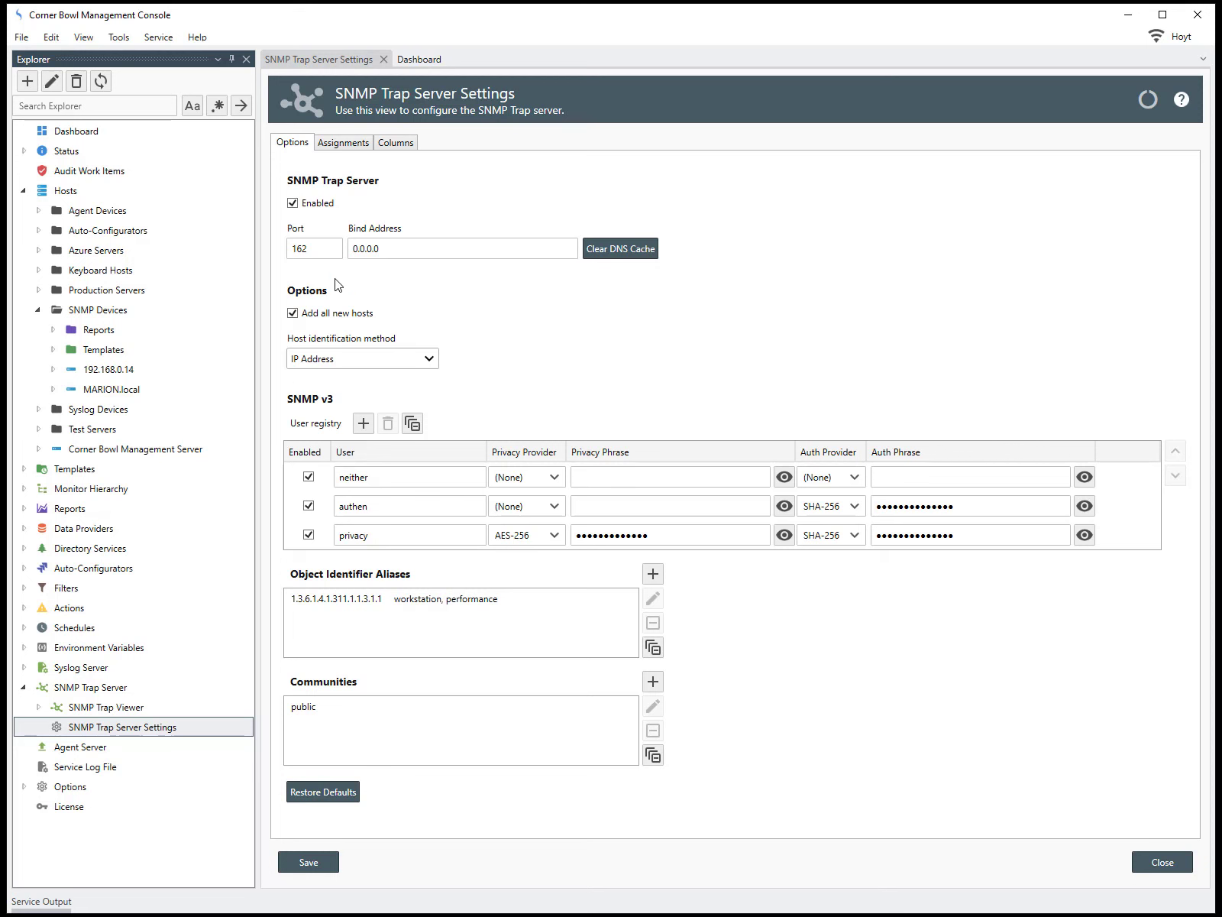
click(343, 143)
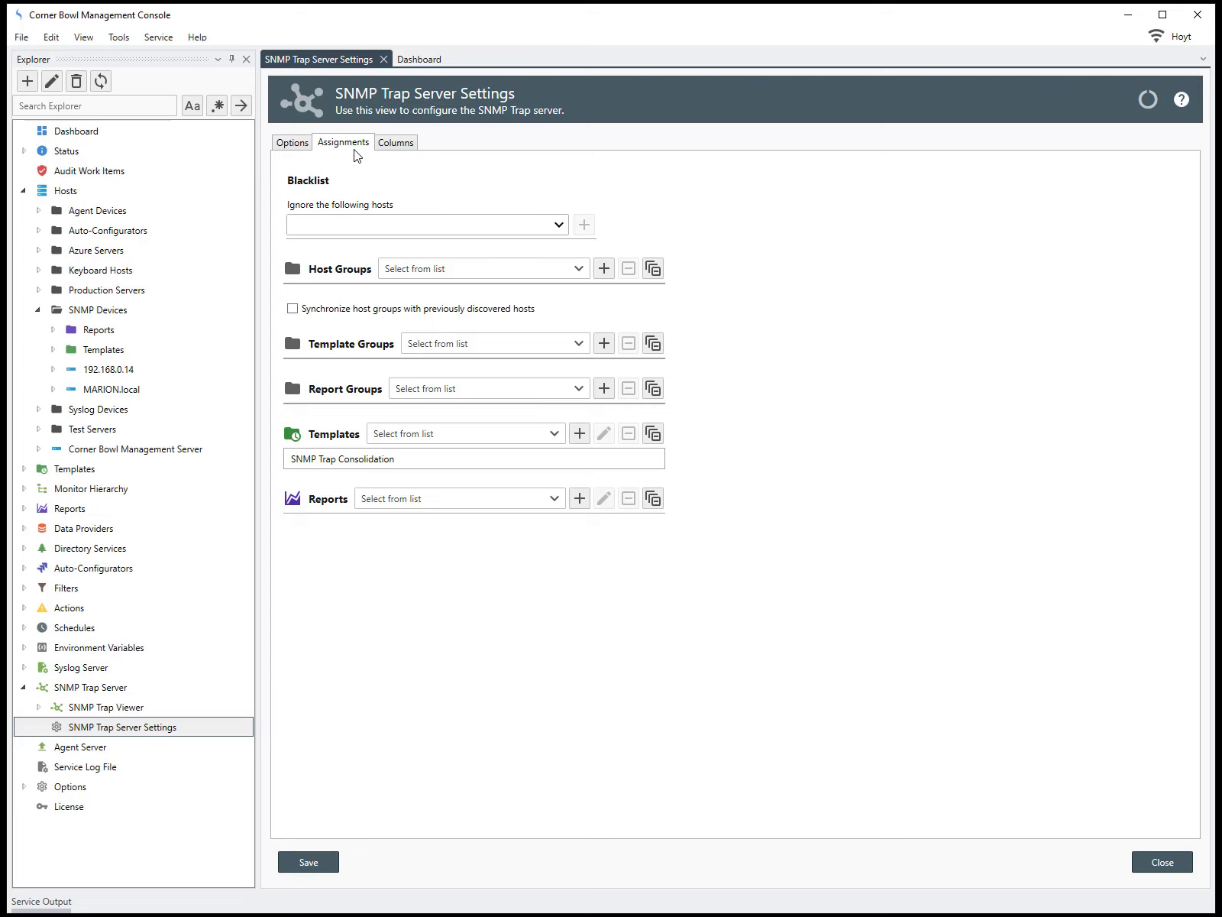
click(344, 459)
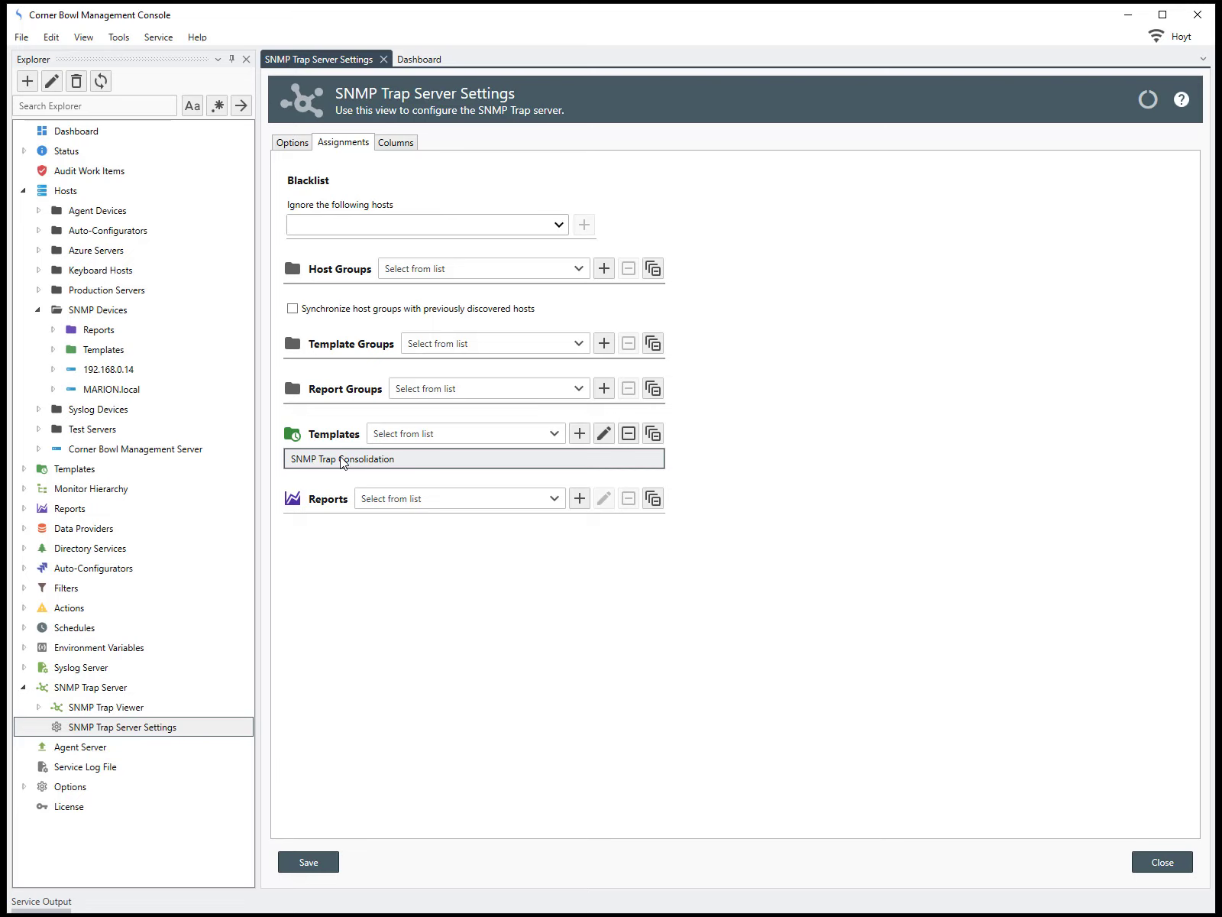
- Run a test of the SNMP Trap action from the sample SNMP Traps actions
click(23, 608)
click(38, 647)
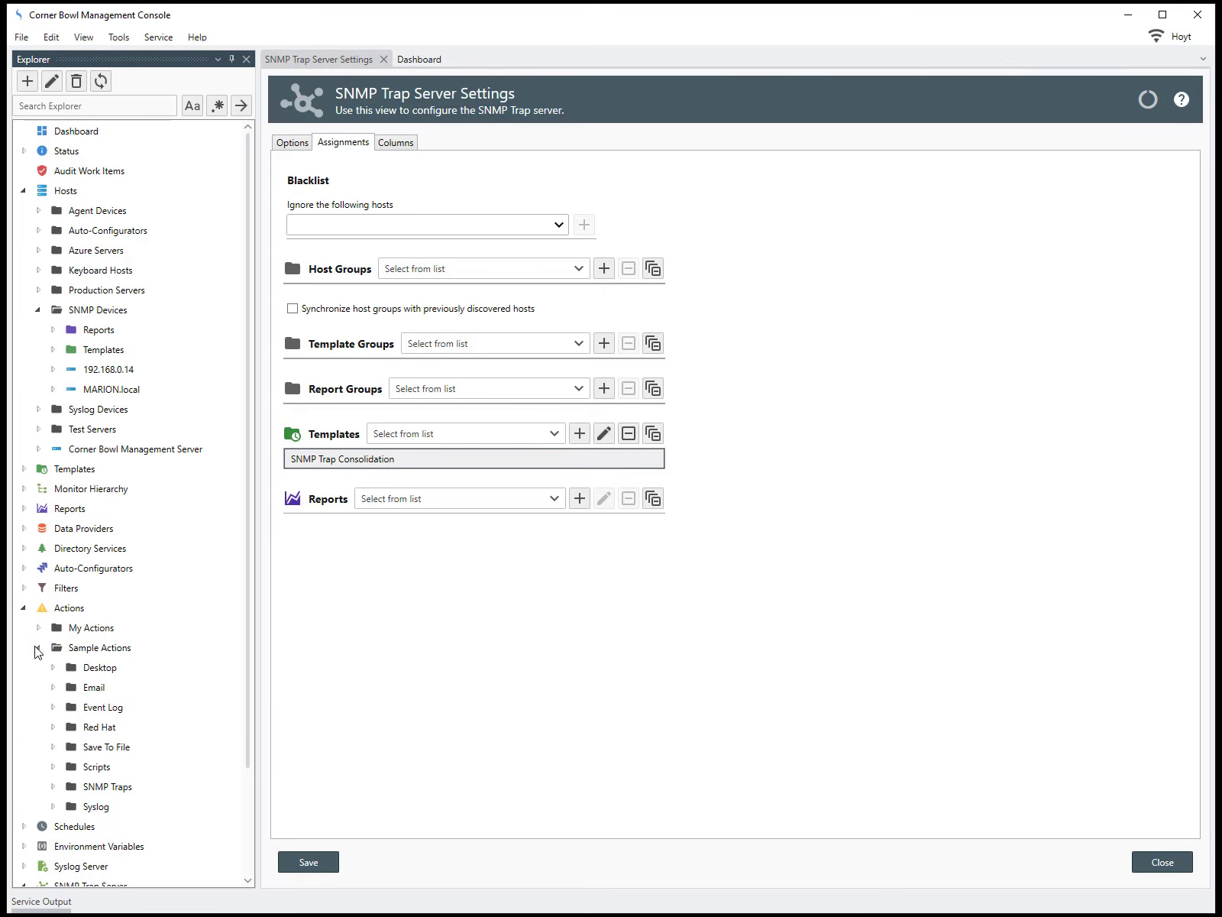
click(53, 787)
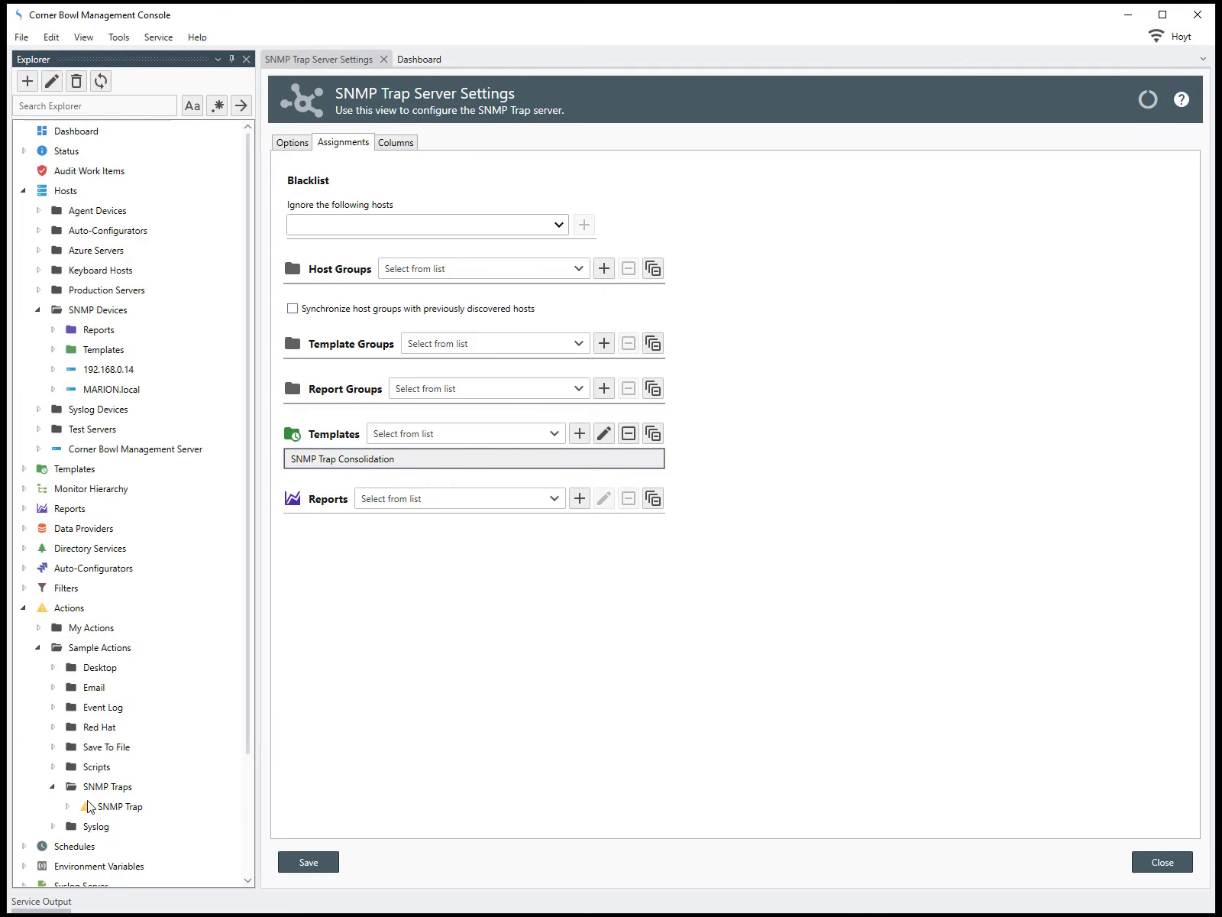
right_click(108, 811)
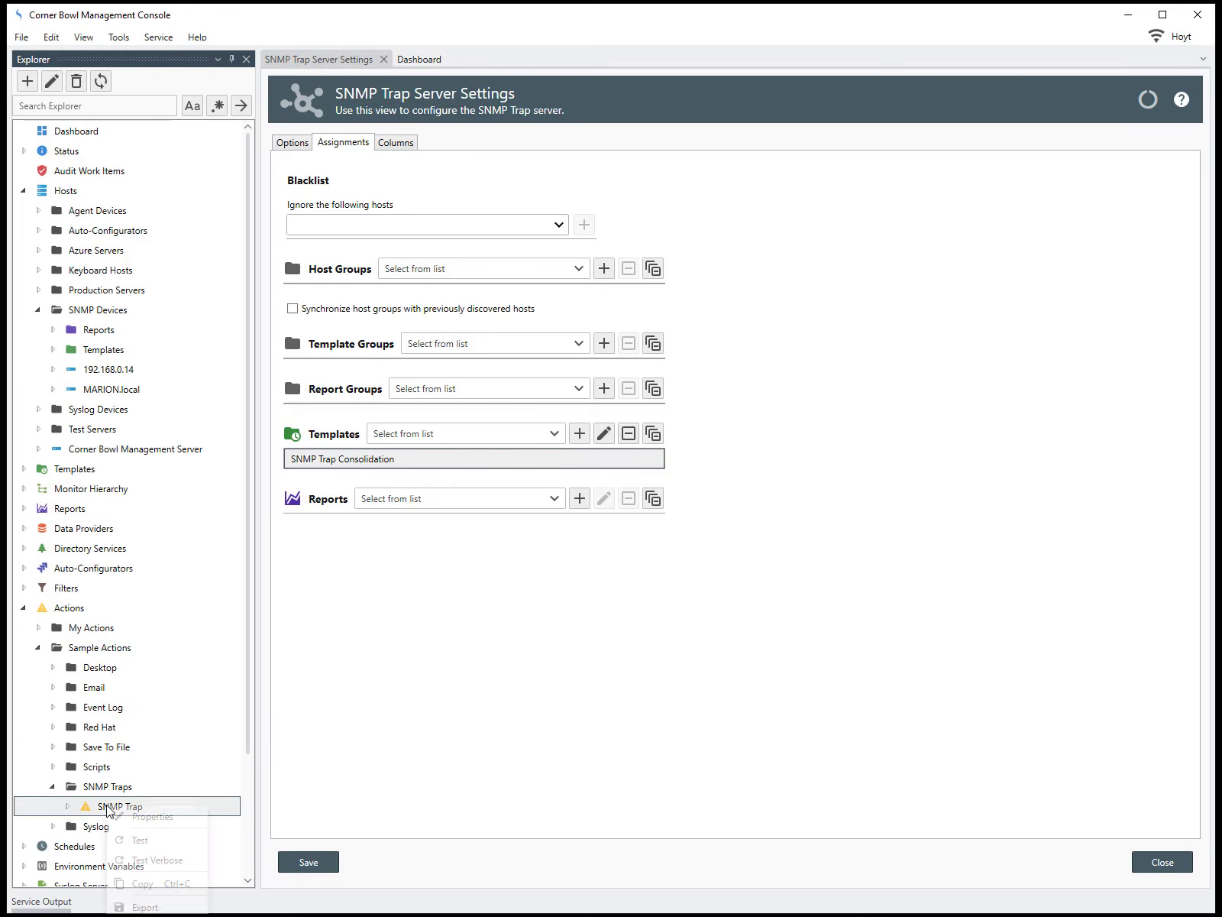
click(141, 841)
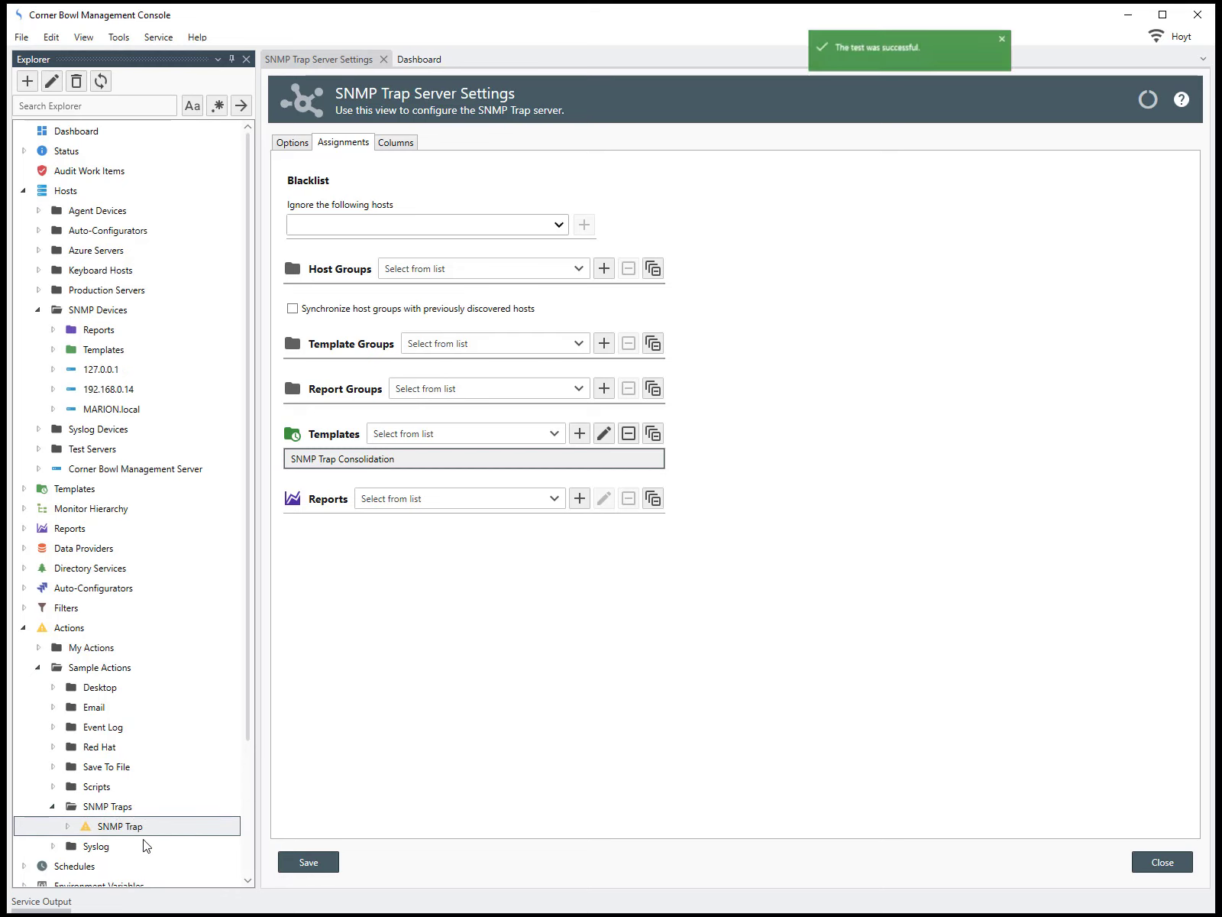
- Examine the templates assigned to host 127.0.0.1 in the SNMP Devices group
click(108, 373)
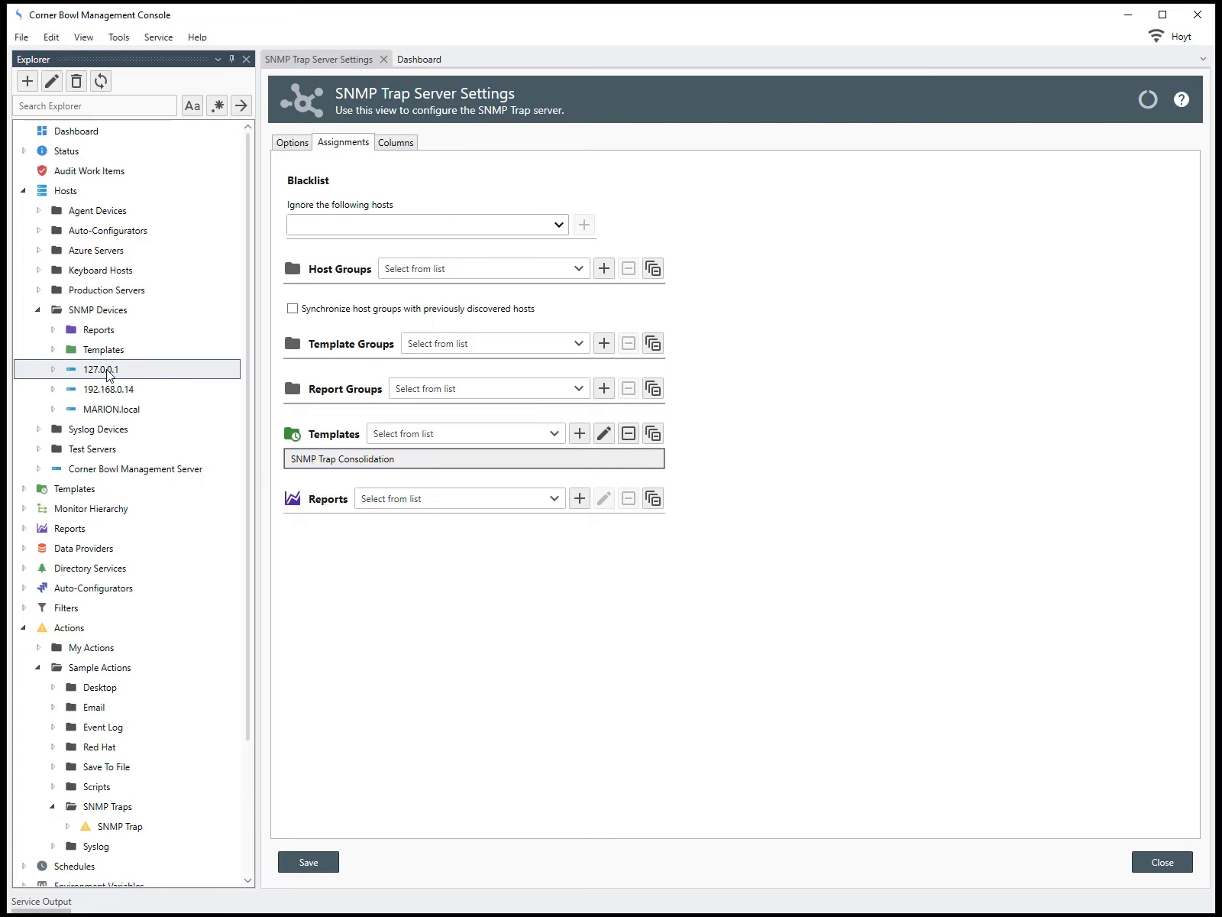
click(56, 372)
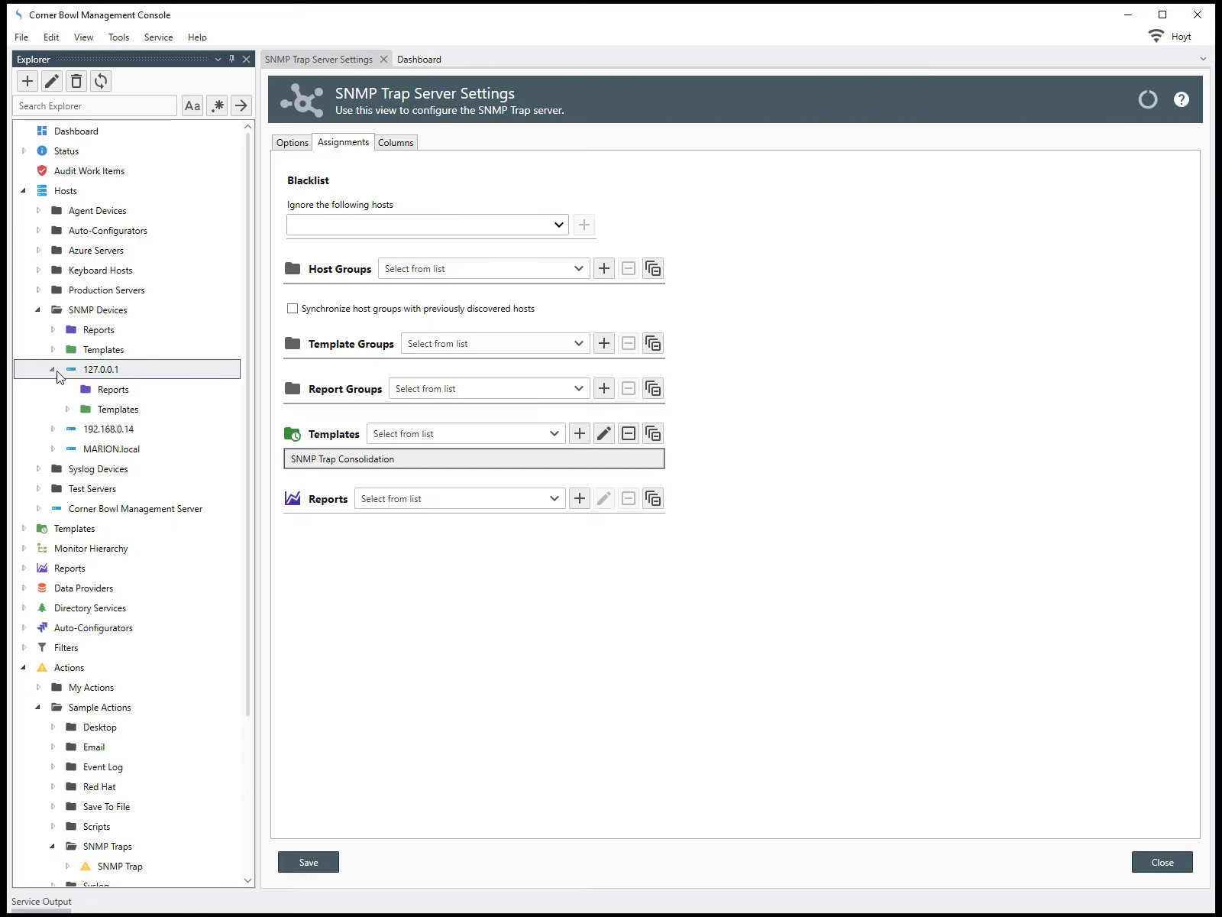
click(67, 410)
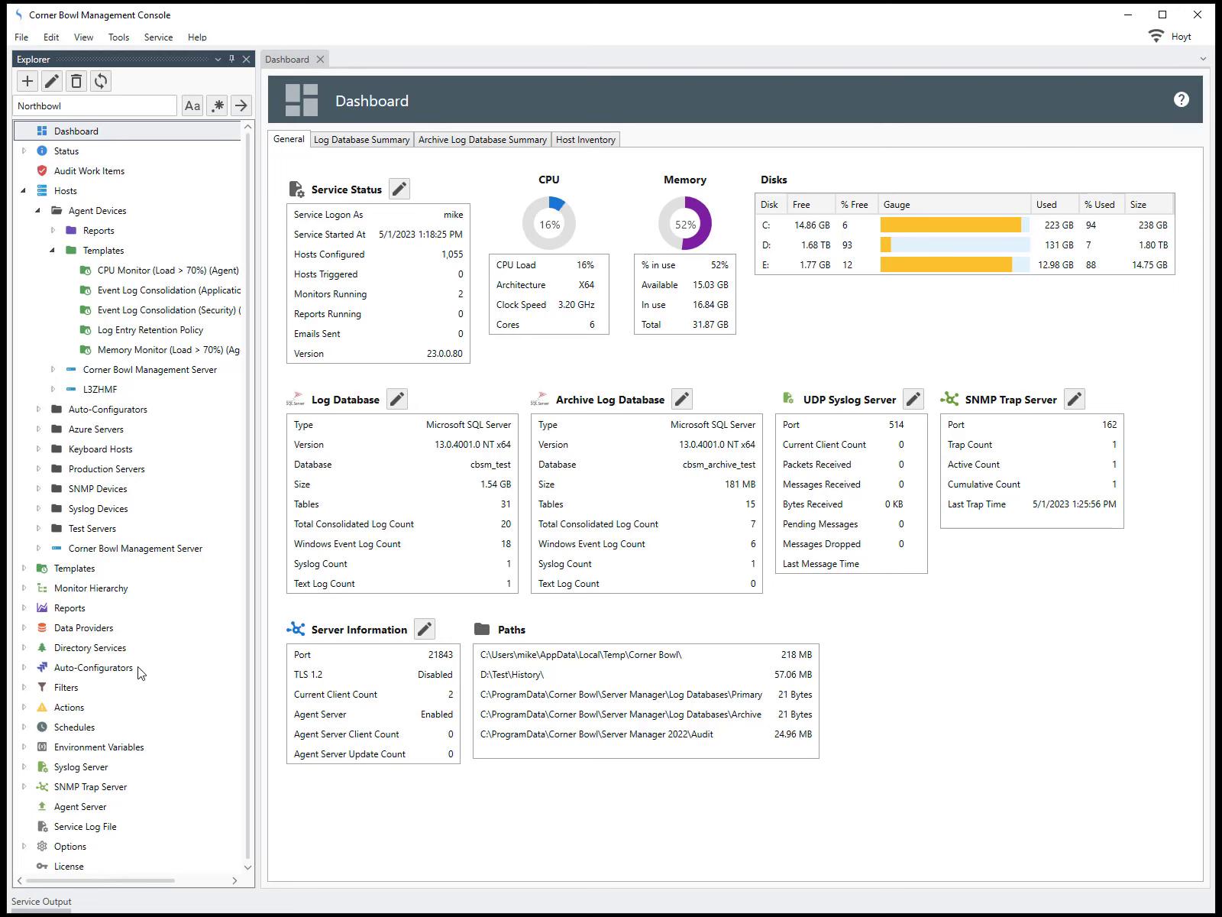
- Review the Agent Server settings, including the available host identification methods and the templates assigned to new clients
click(90, 808)
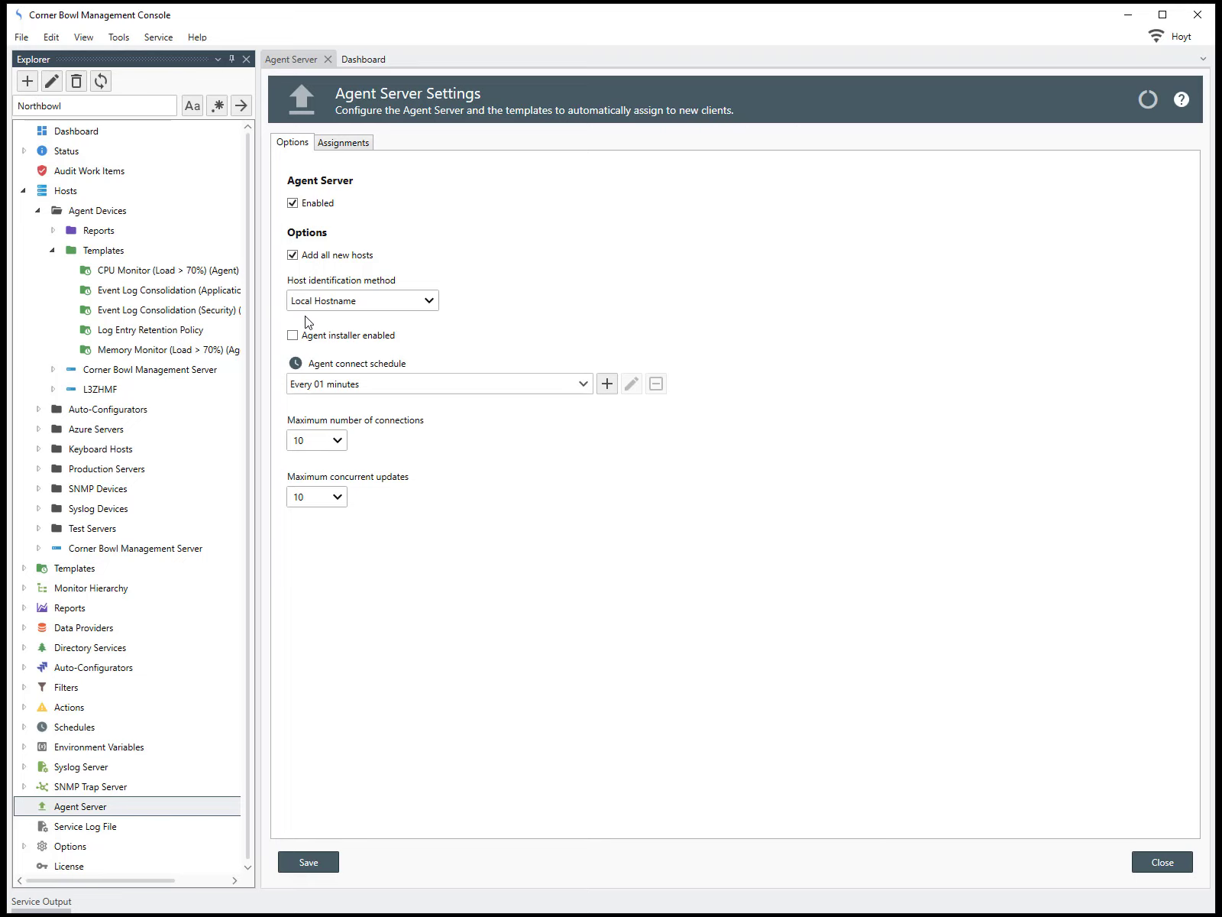
click(429, 301)
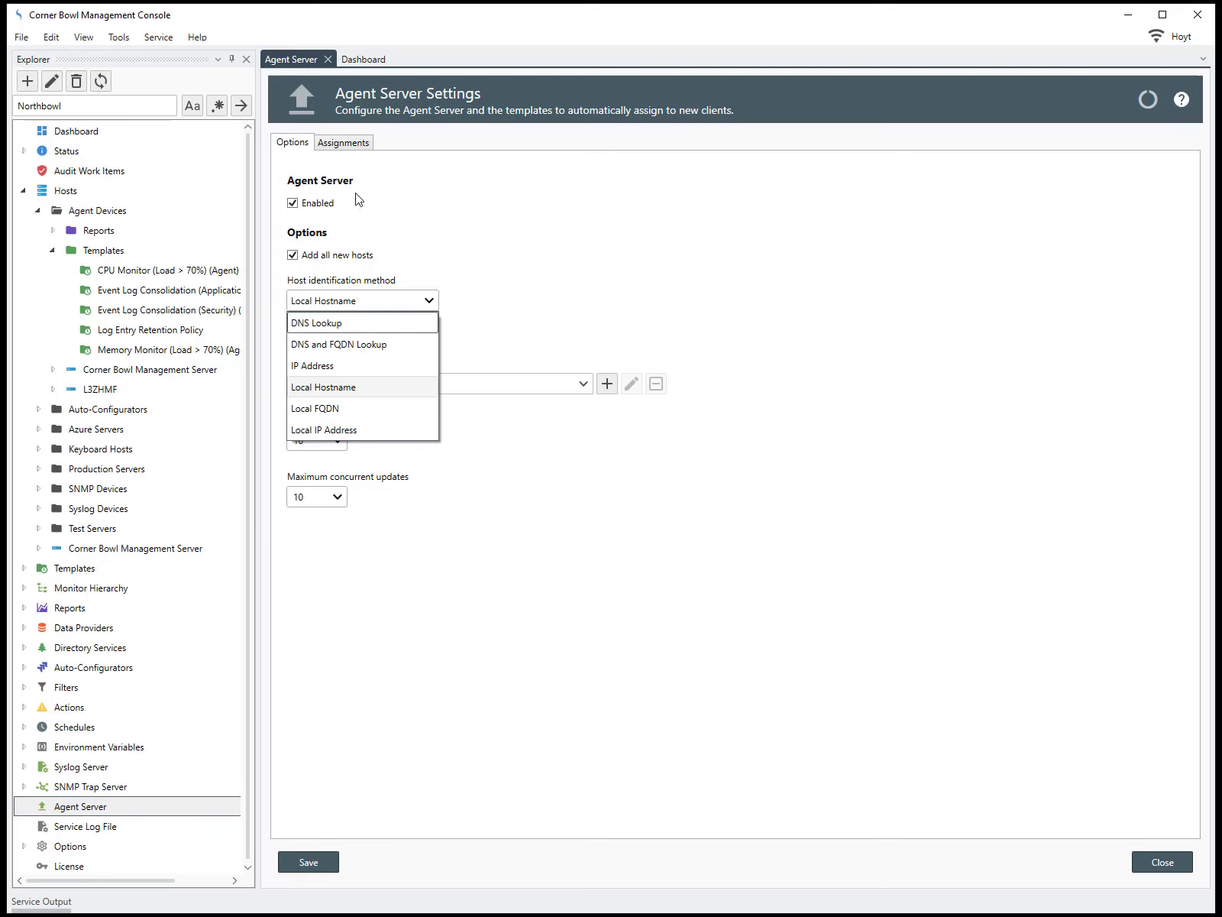
click(347, 147)
click(348, 146)
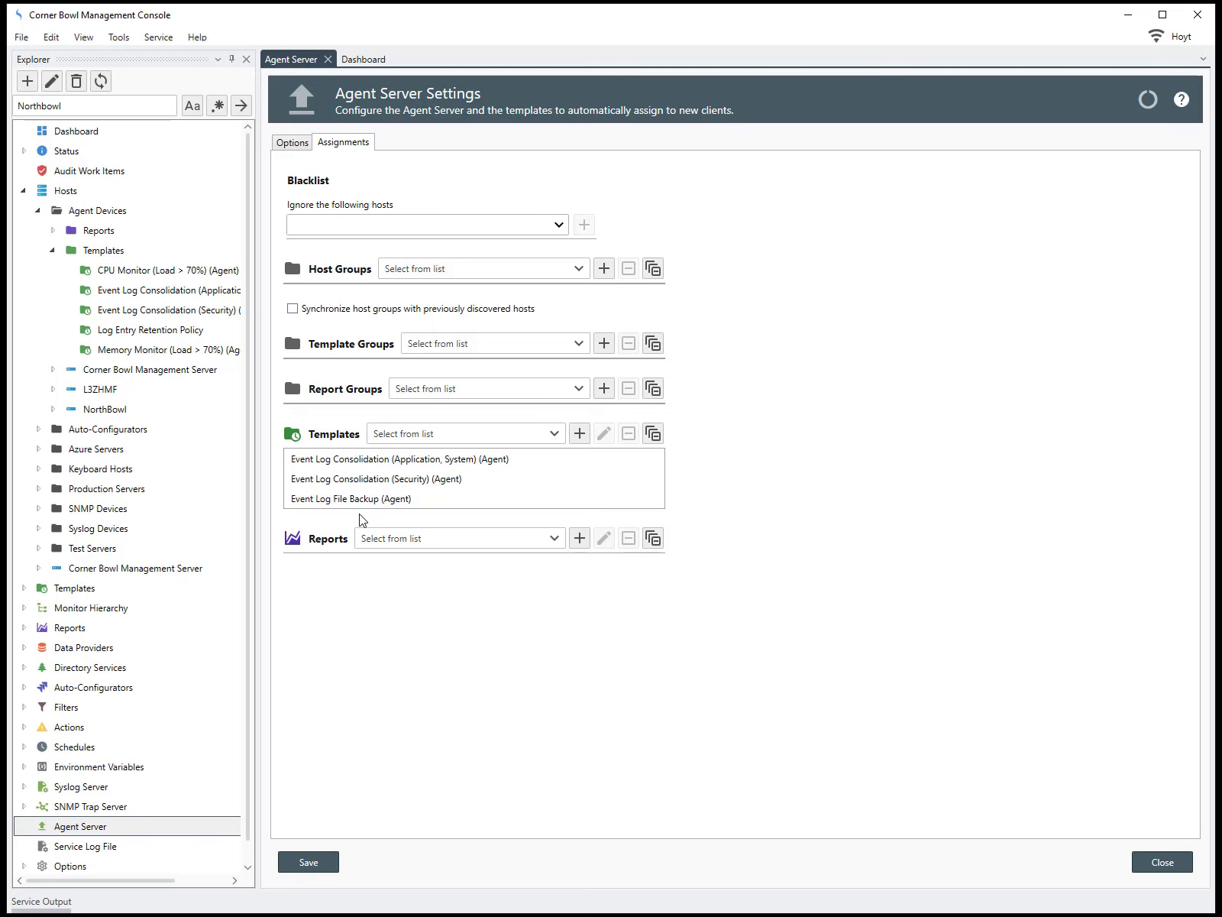
- Compare the Agent Devices group's templates with the templates assigned to the NorthBowl host
click(138, 273)
click(168, 355)
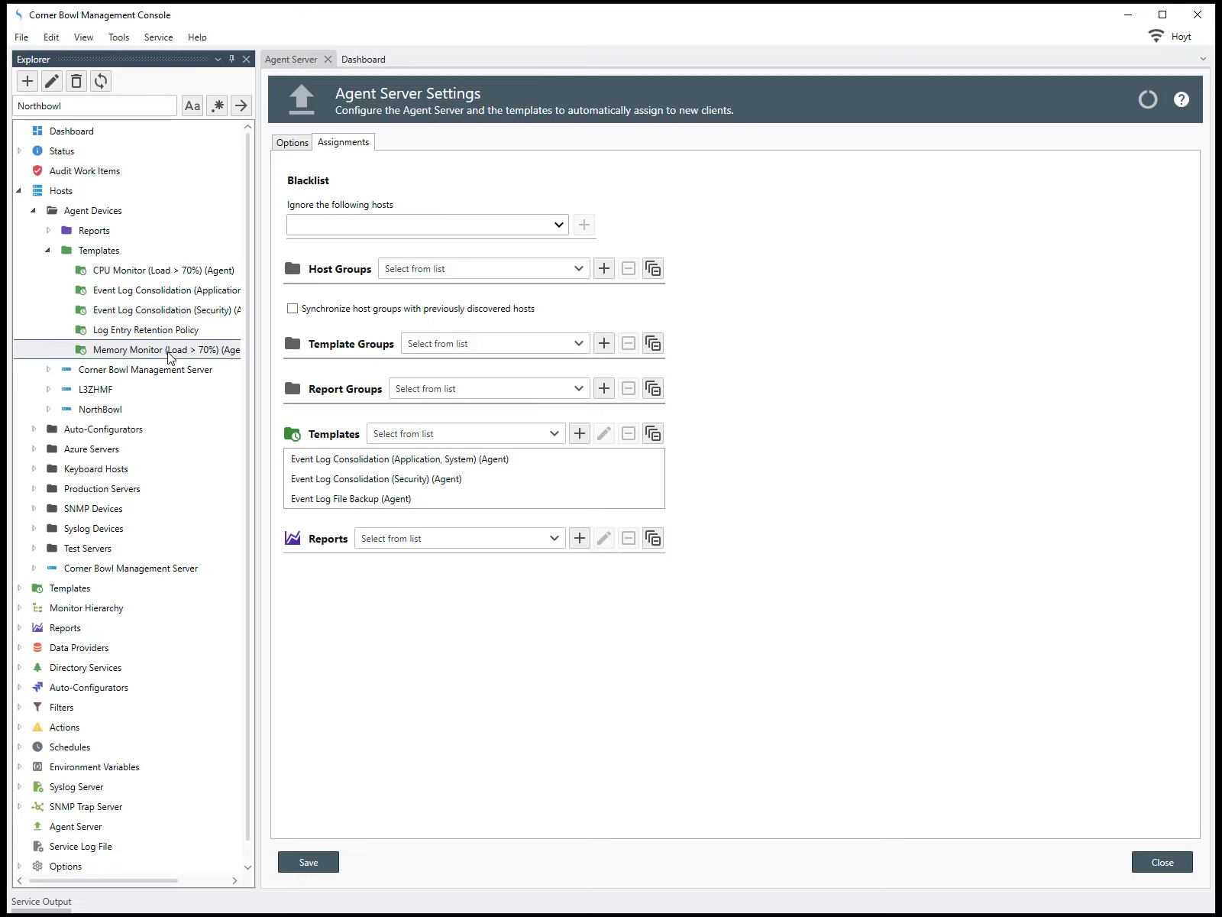
click(49, 410)
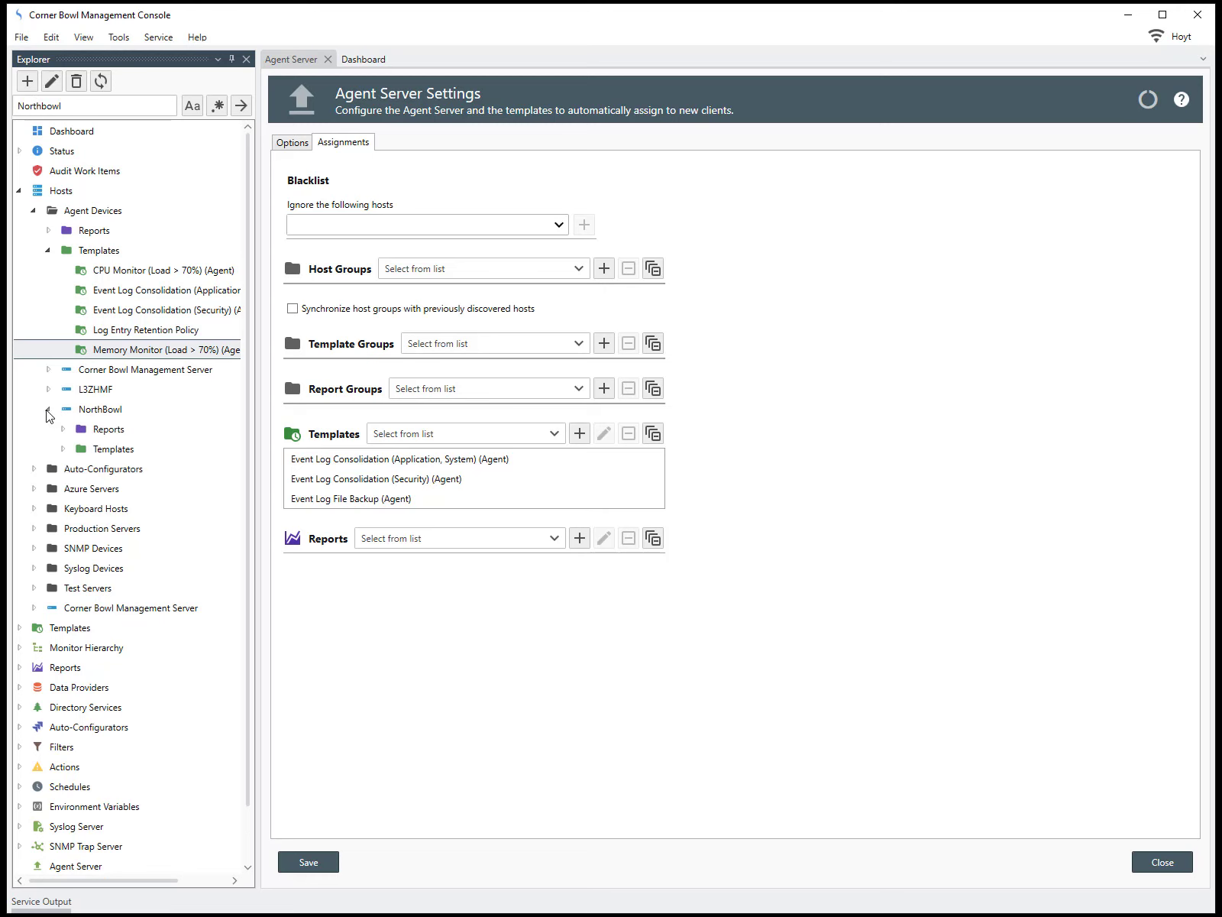
click(63, 449)
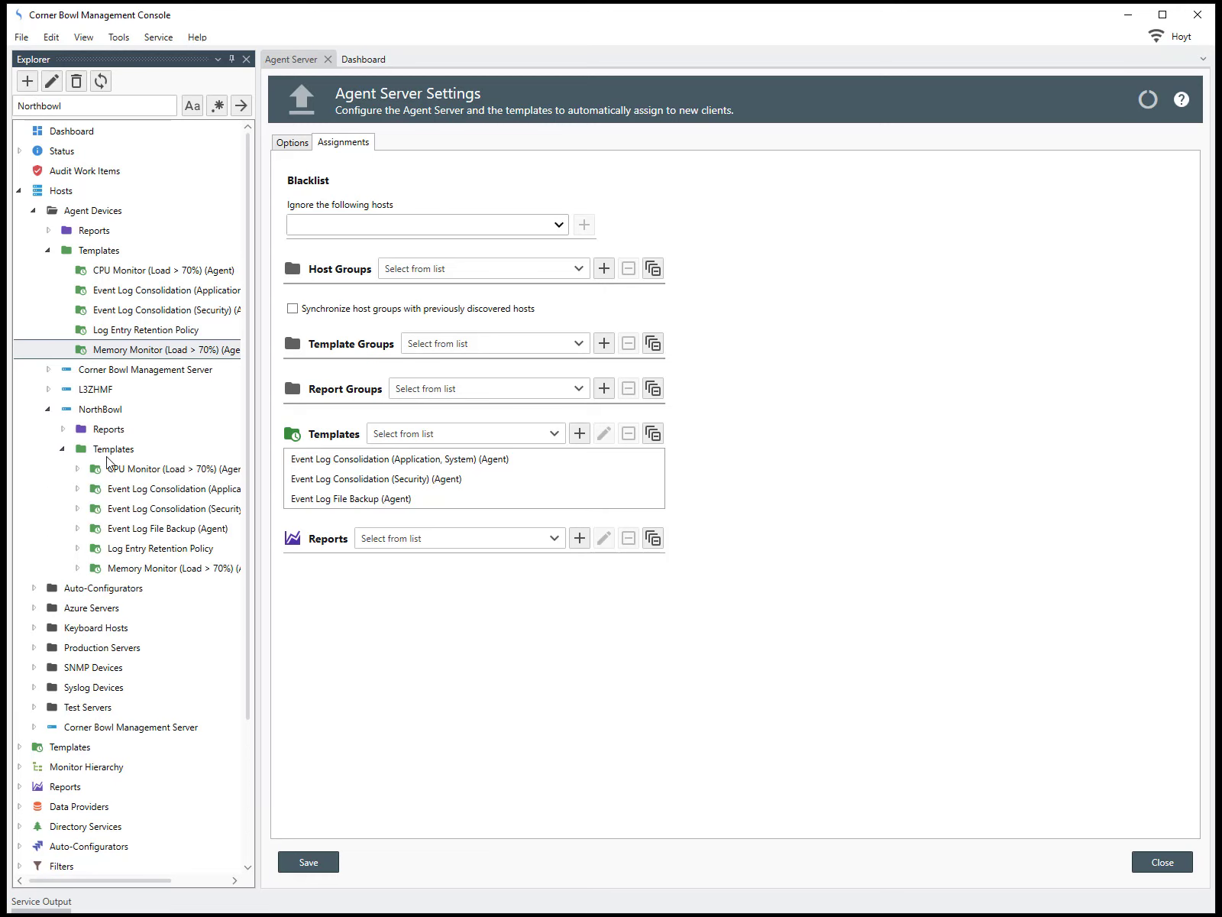